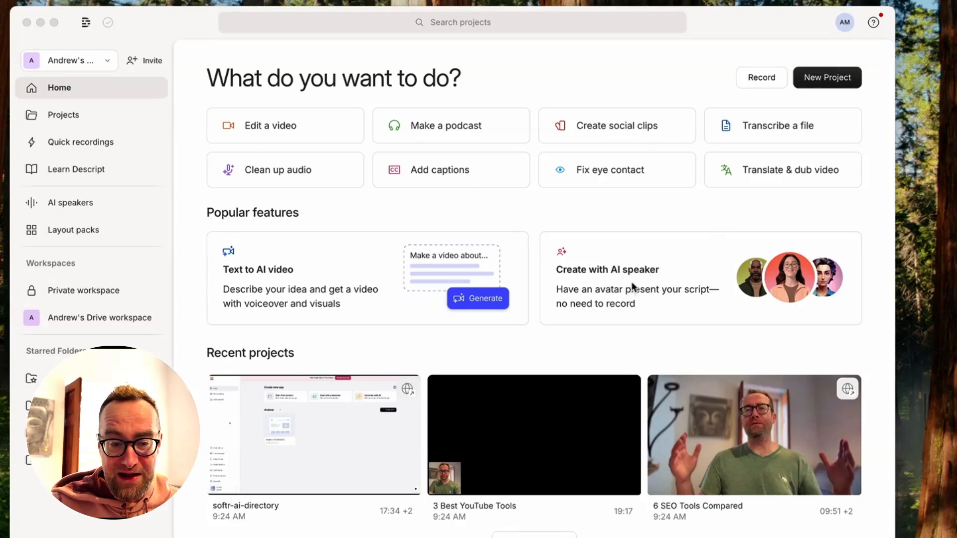
- Start a new project with the Create with AI speaker feature and browse the list of stock speakers
click(654, 283)
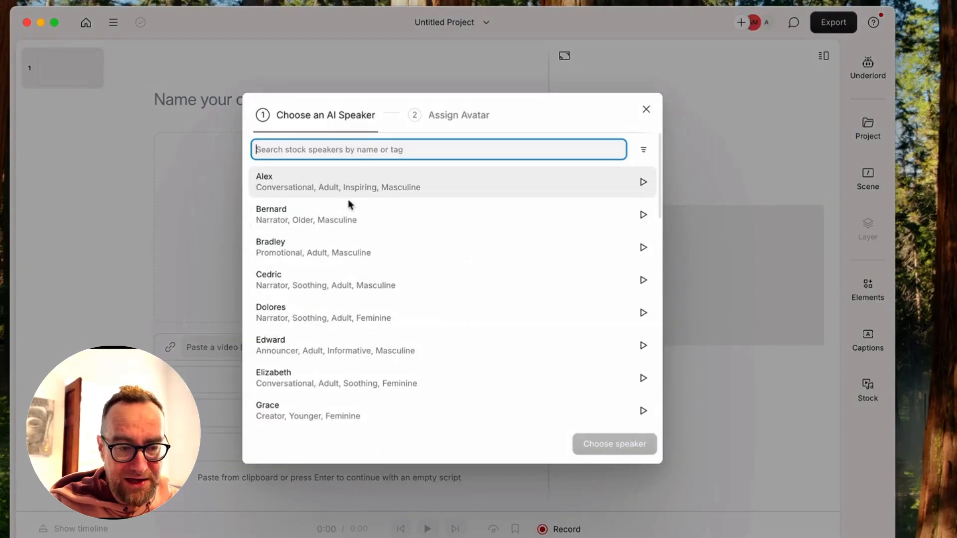
scroll(352, 246, down, 5)
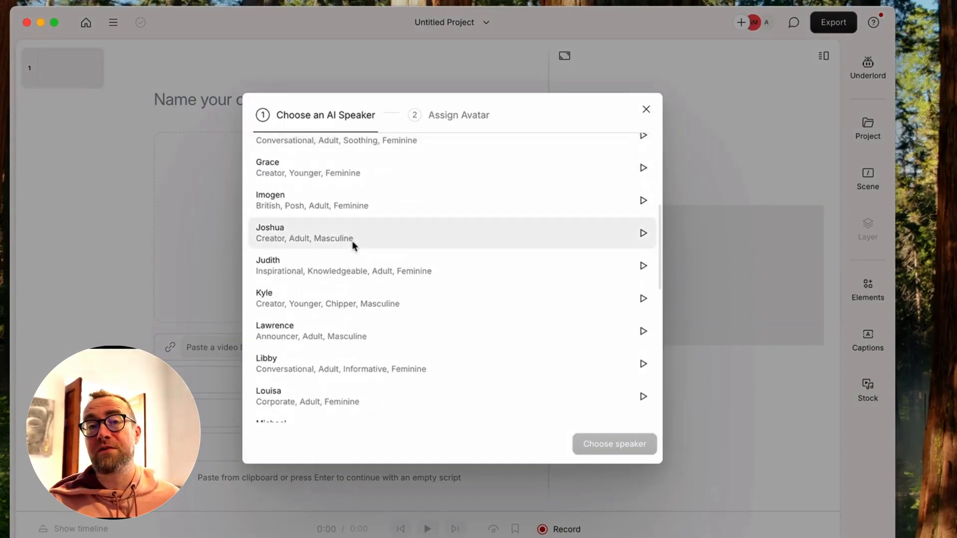
scroll(352, 244, down, 10)
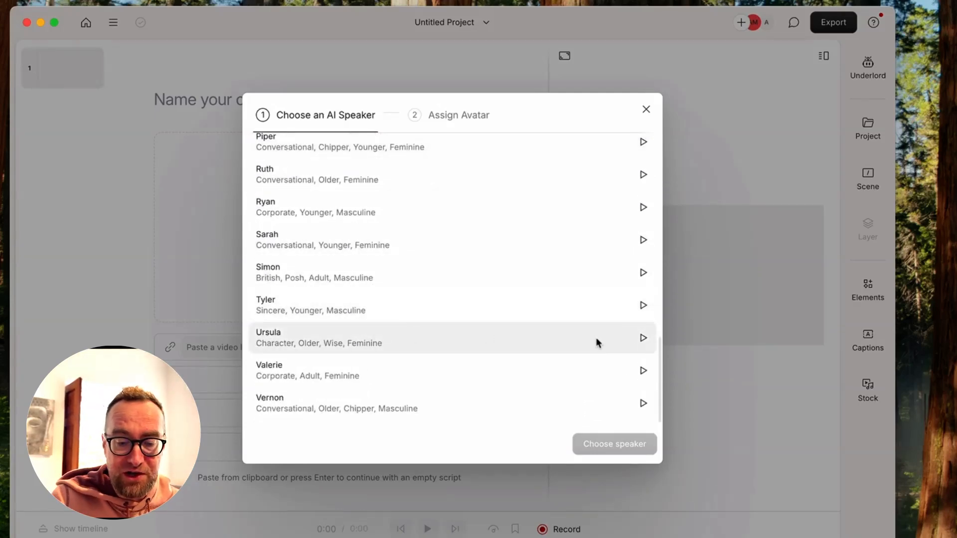
- Raise the sound volume and listen to the voice samples of several stock speakers, including Ursula, Ruth, Piper, Paula and Niall
key(XF86AudioRaiseVolume)
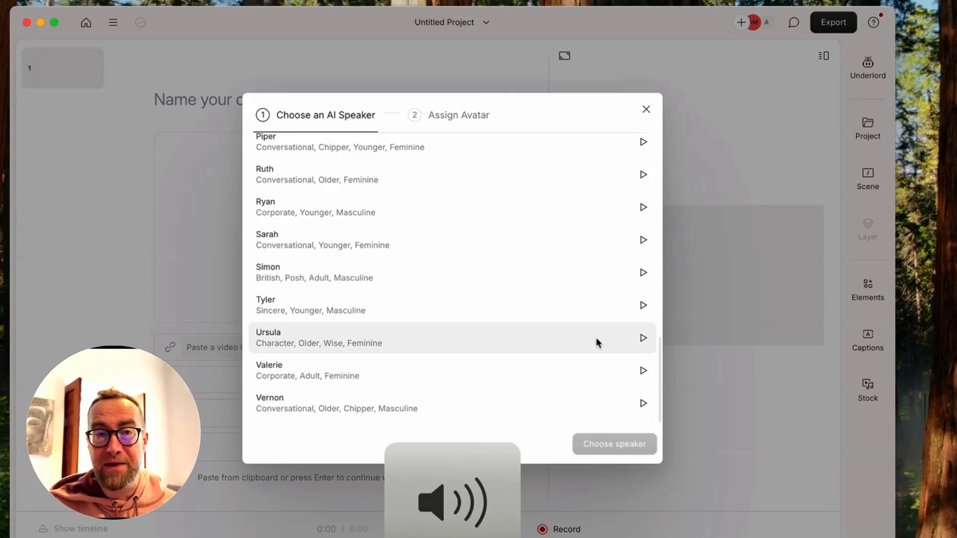
click(642, 339)
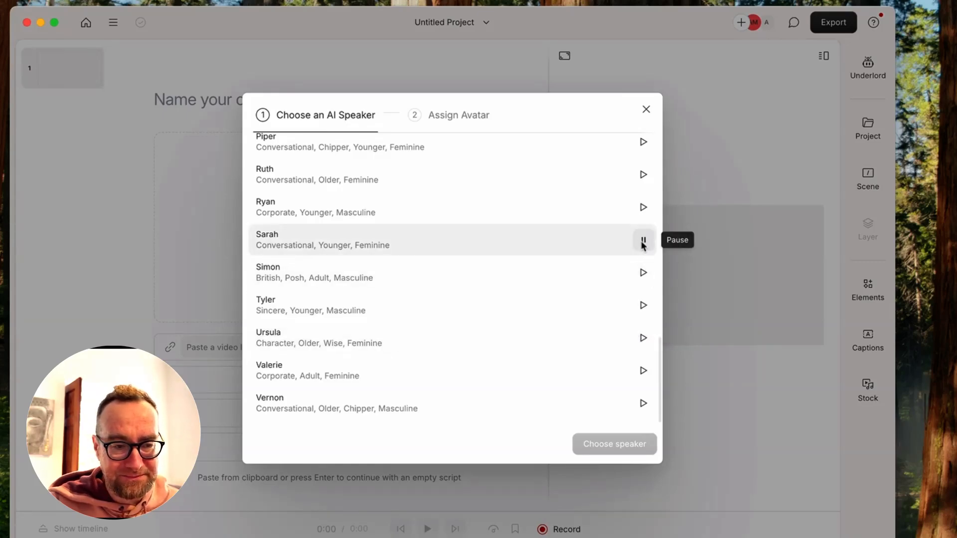
click(641, 179)
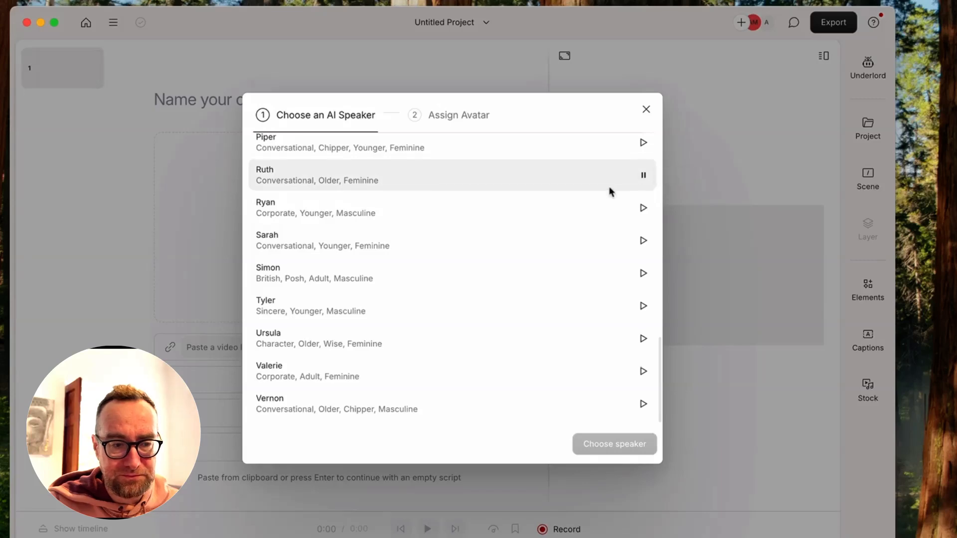
scroll(610, 192, up, 3)
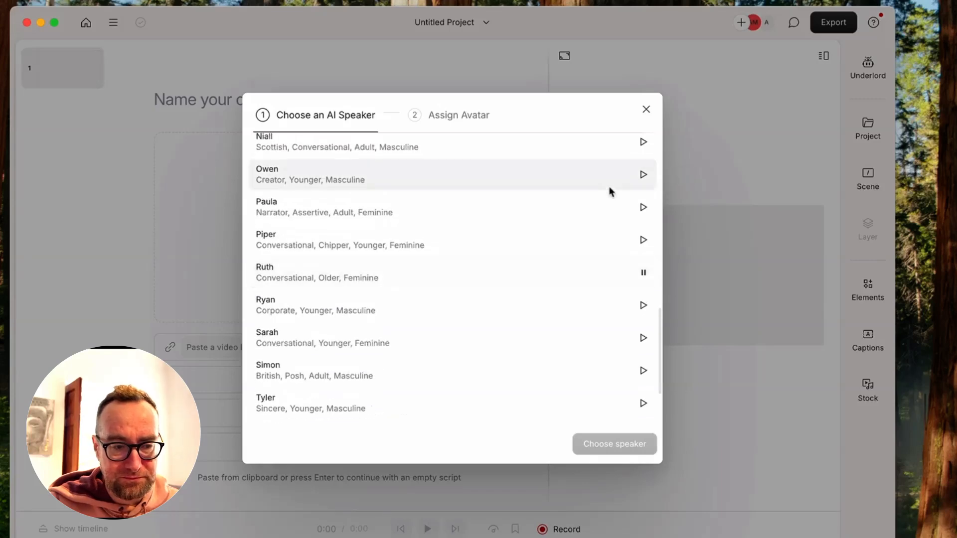
click(643, 241)
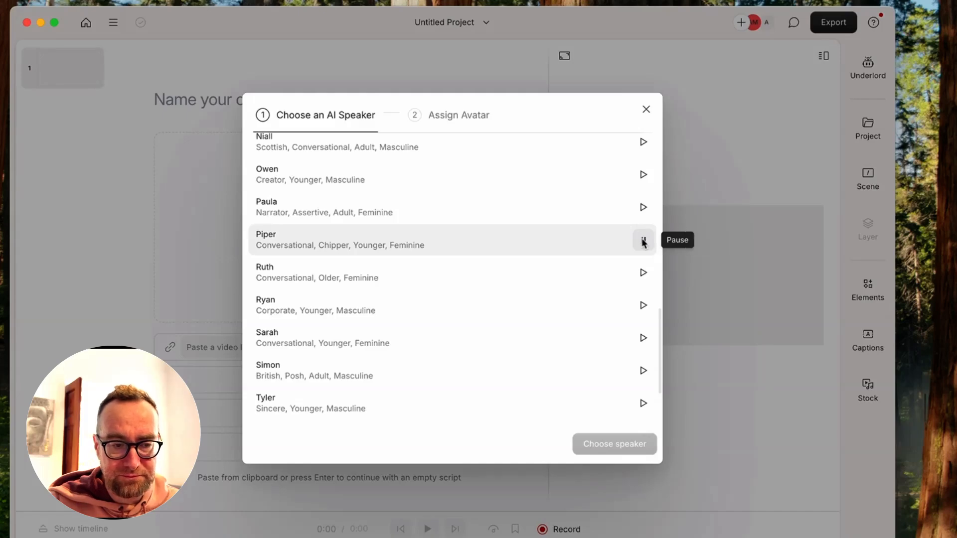
click(643, 207)
scroll(623, 214, up, 3)
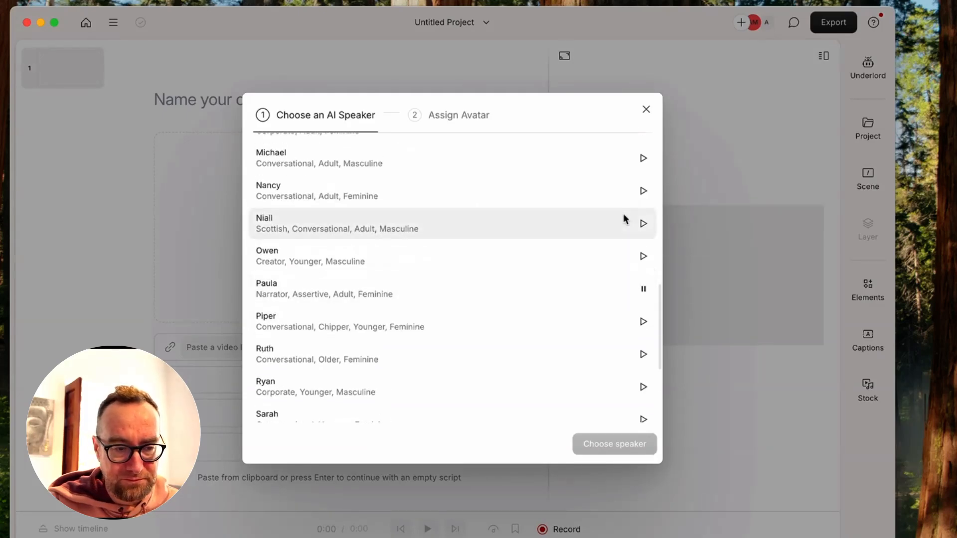
click(643, 224)
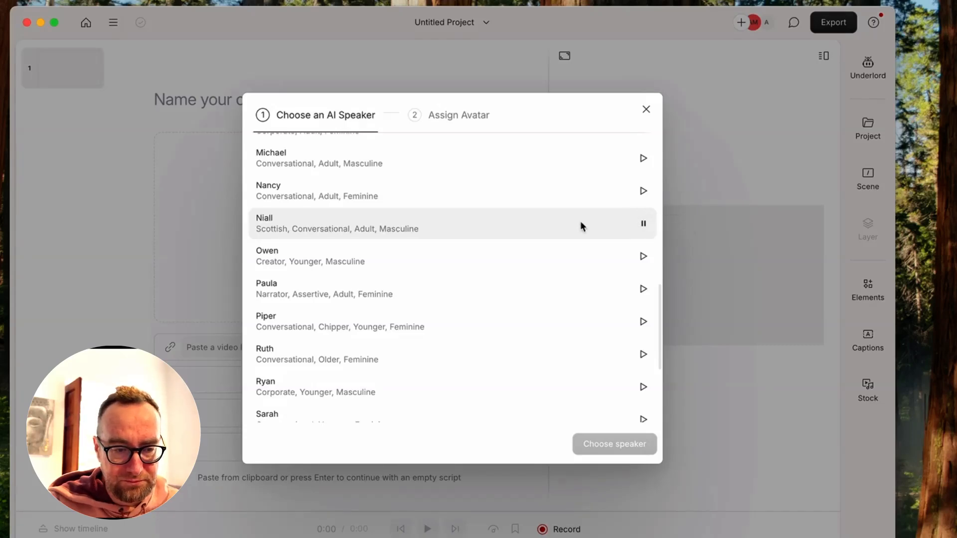
- Find the inspirational, knowledgeable voice Judith, play its sample and choose it as the AI speaker
scroll(581, 223, up, 3)
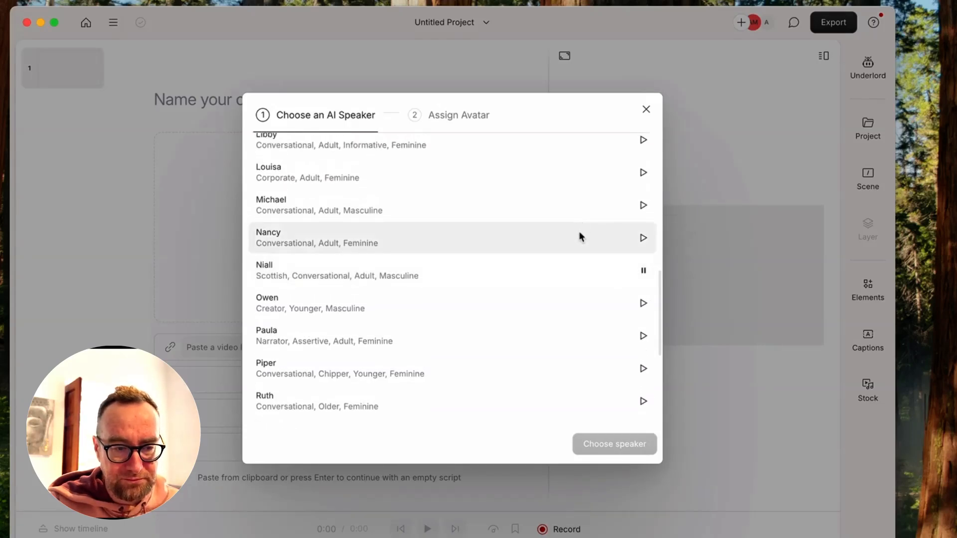
scroll(578, 247, up, 2)
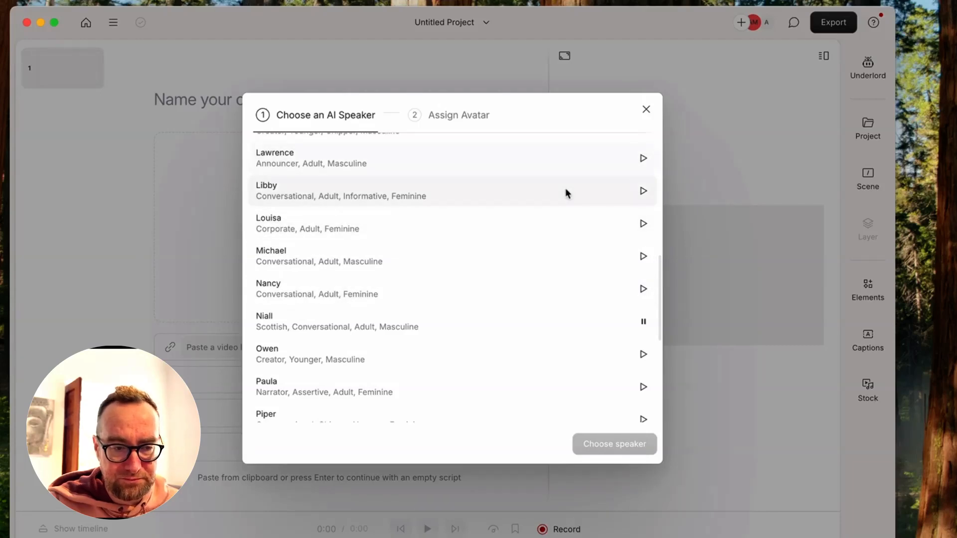
scroll(528, 225, up, 4)
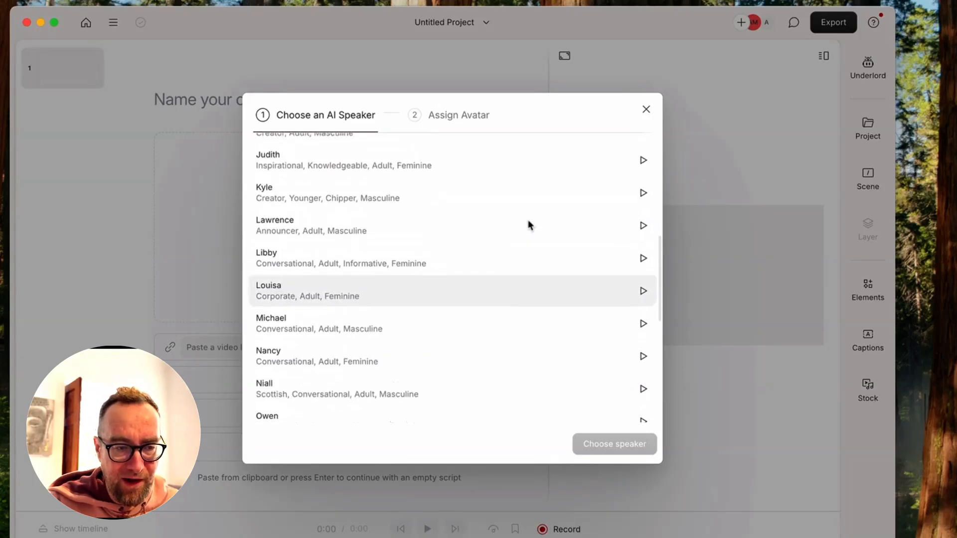
scroll(531, 224, up, 2)
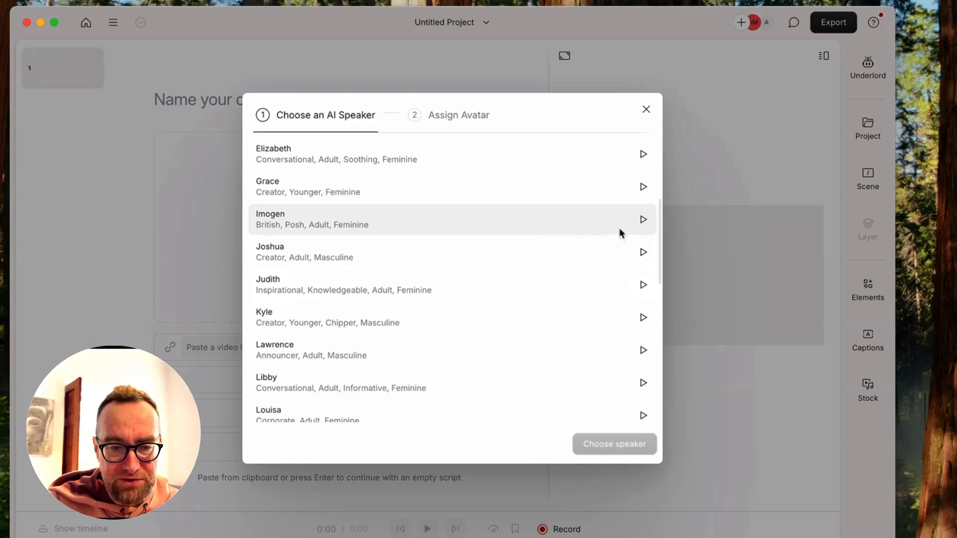
scroll(596, 200, up, 7)
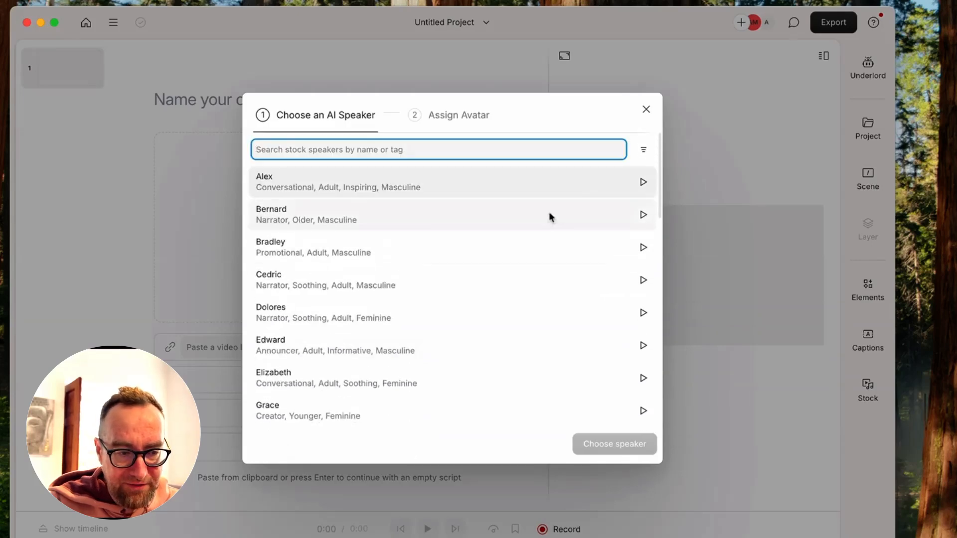
scroll(530, 257, down, 6)
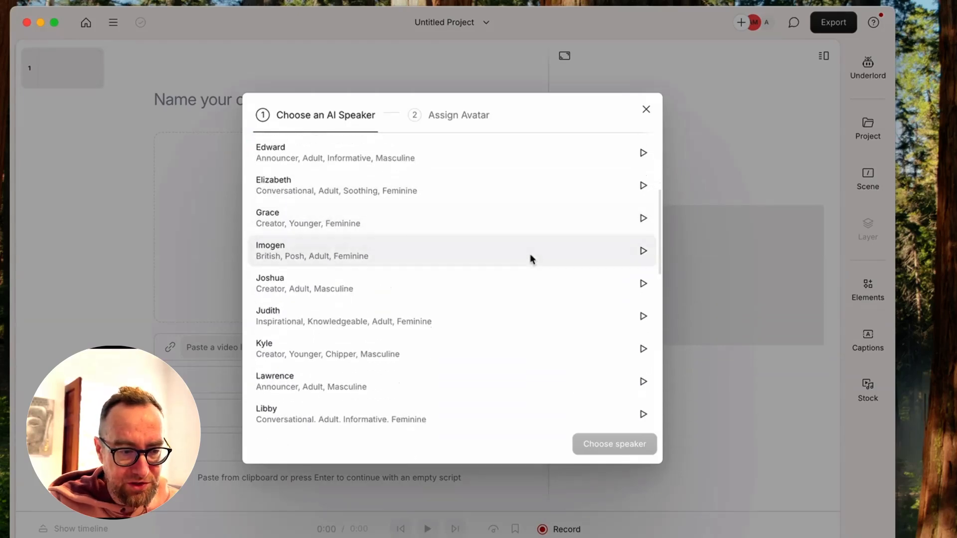
click(643, 317)
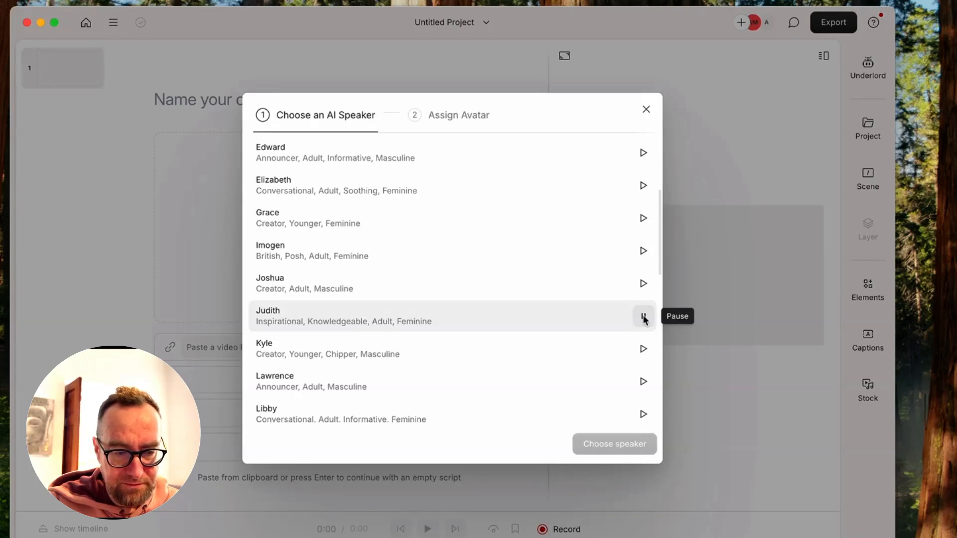
click(643, 317)
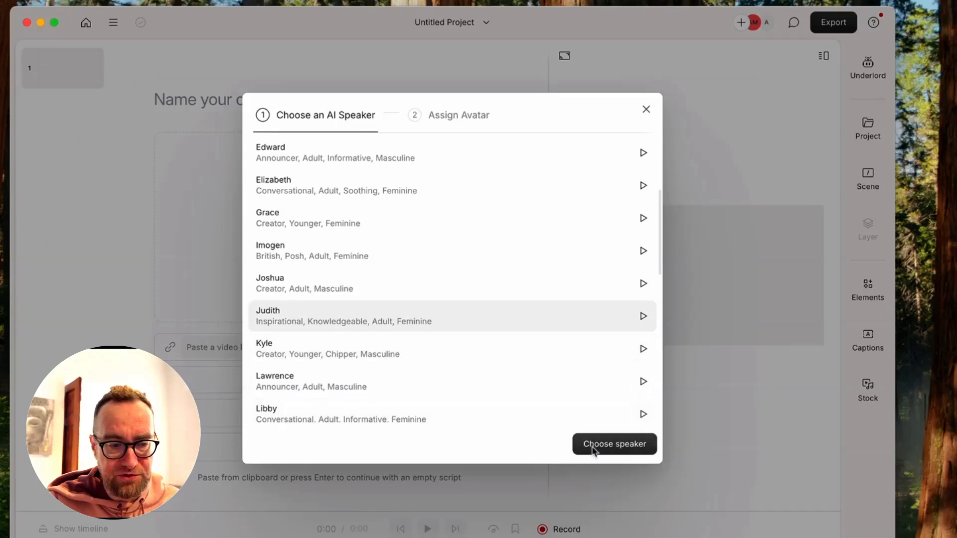
click(593, 450)
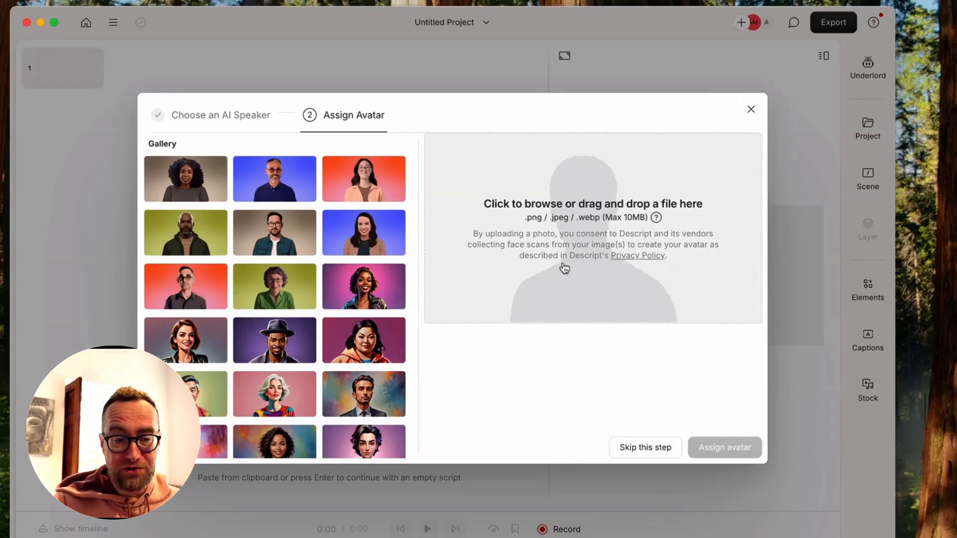
- Preview a range of avatars from the upper rows of the gallery, both men and women
click(182, 184)
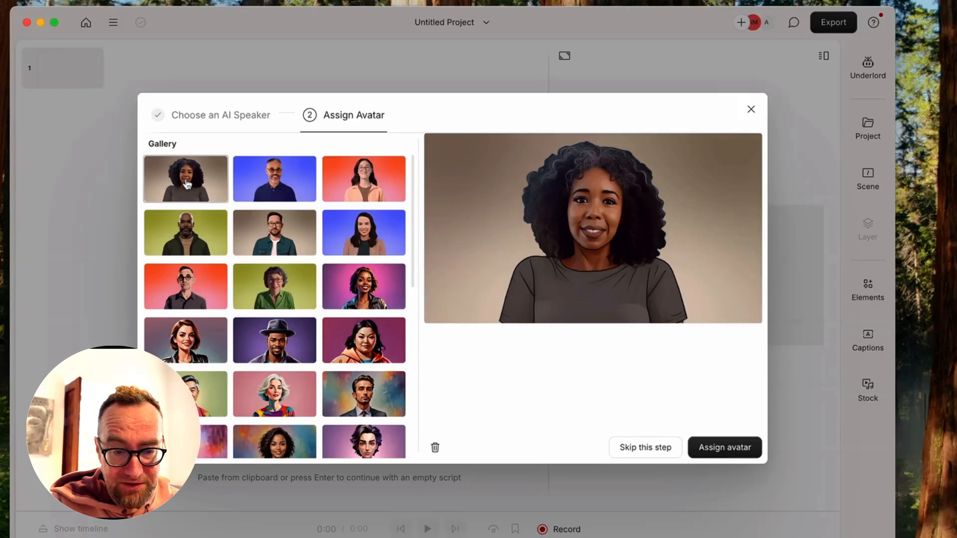
click(275, 233)
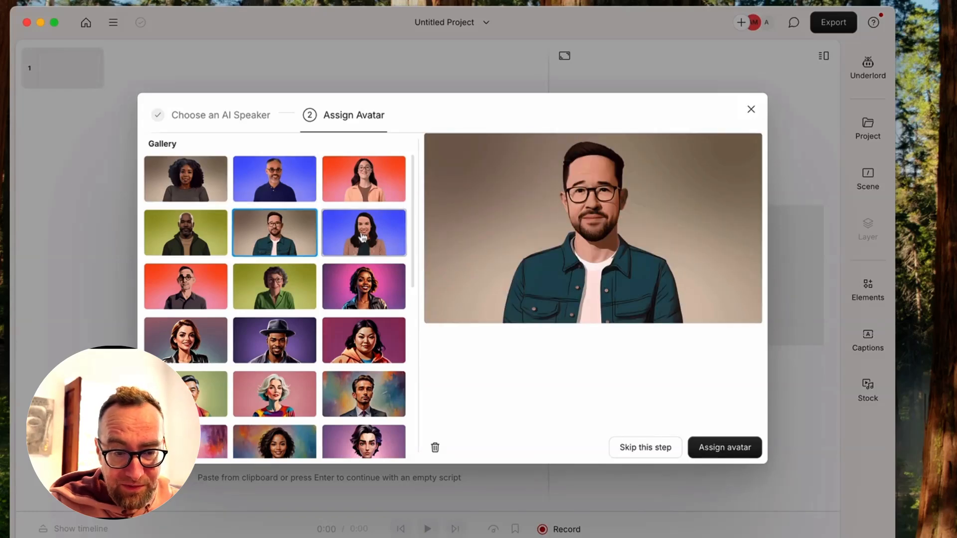
click(363, 238)
click(365, 284)
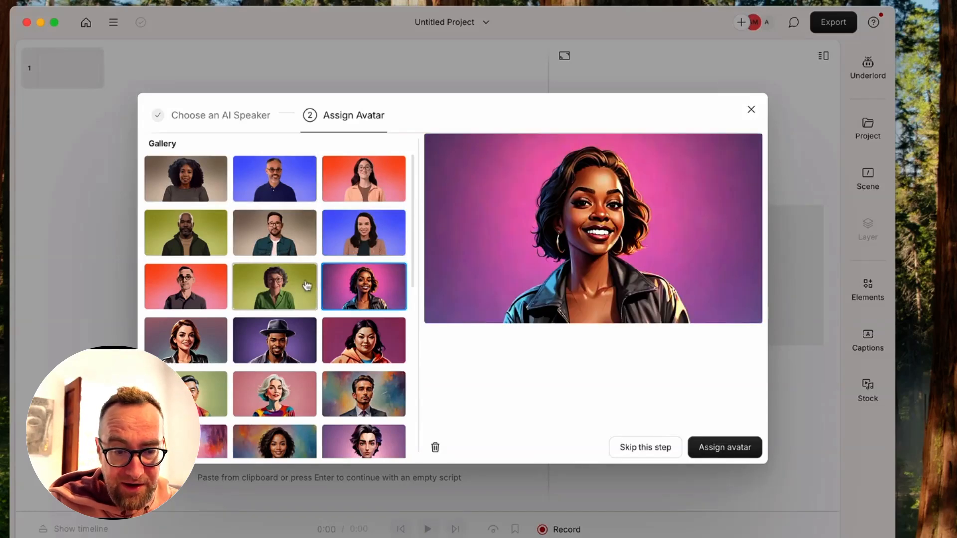
click(299, 288)
click(207, 288)
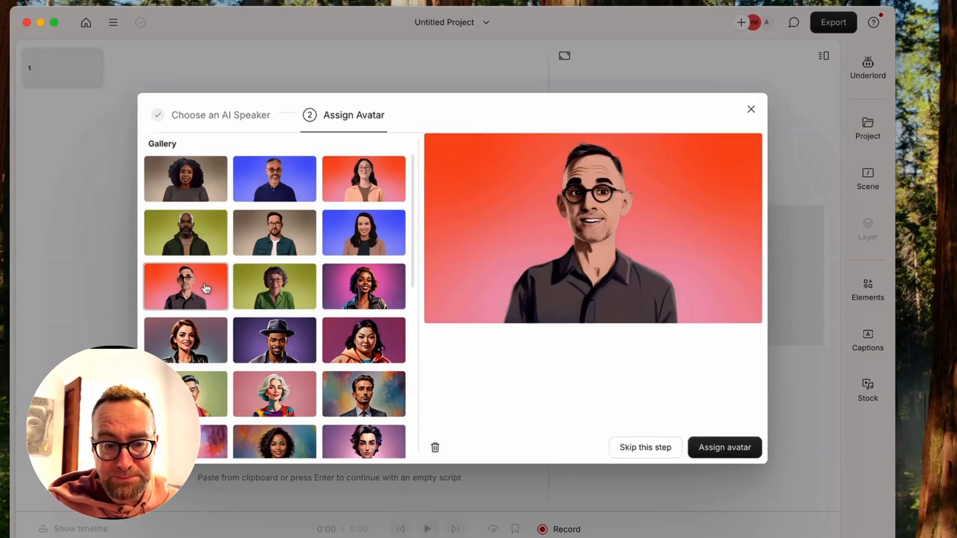
click(267, 294)
click(275, 340)
click(359, 339)
- Compare more gallery avatars and assign the smiling woman with tied-up hair and dark shirt on a blue painted background
scroll(358, 324, down, 2)
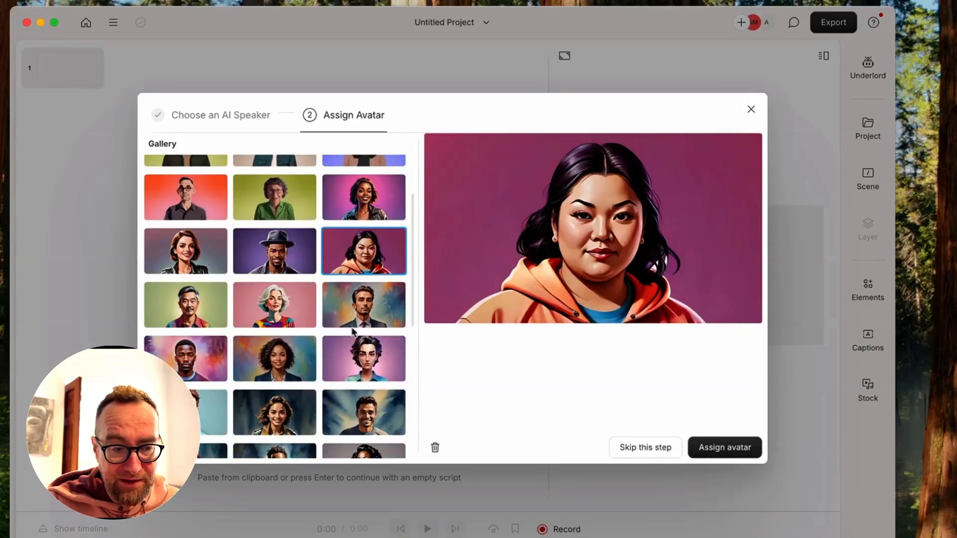
click(358, 321)
scroll(299, 309, down, 5)
click(274, 209)
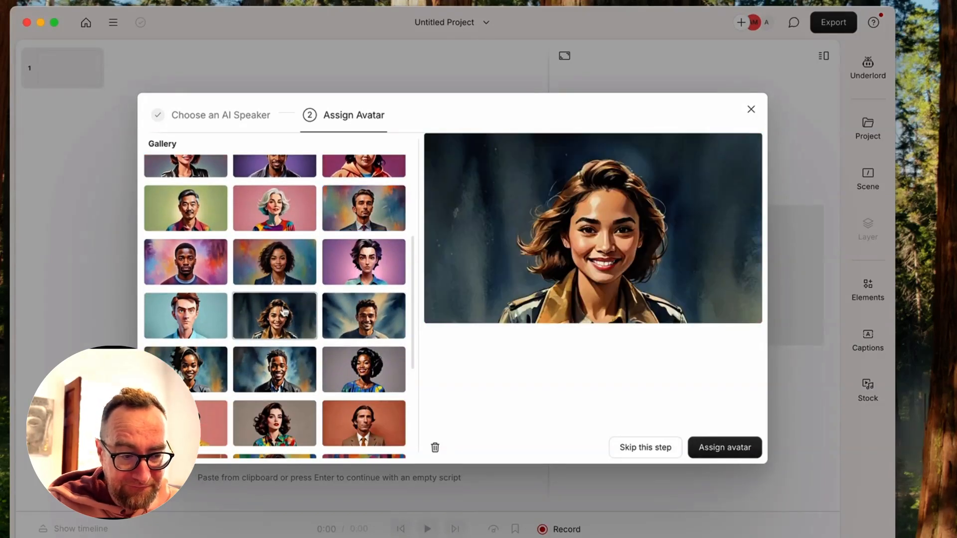
click(186, 209)
click(275, 262)
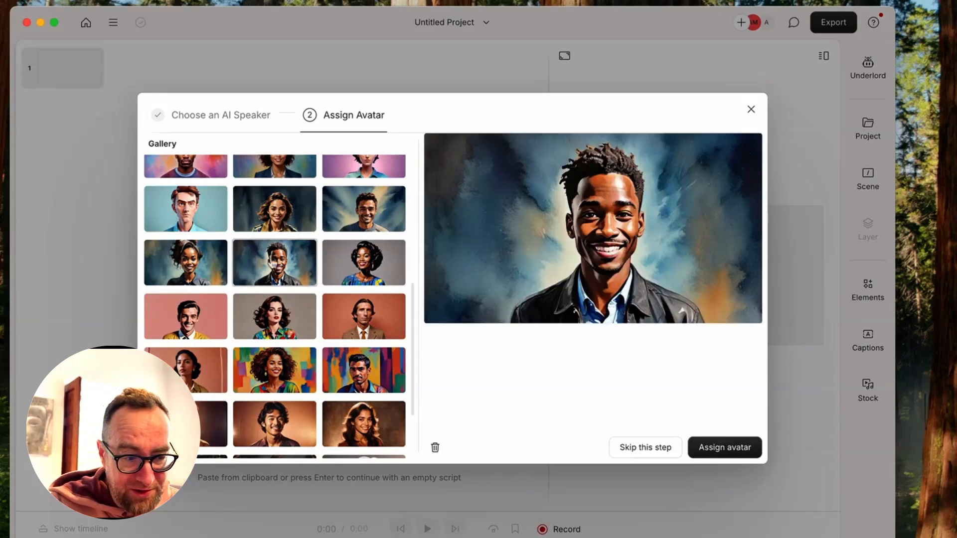
click(201, 267)
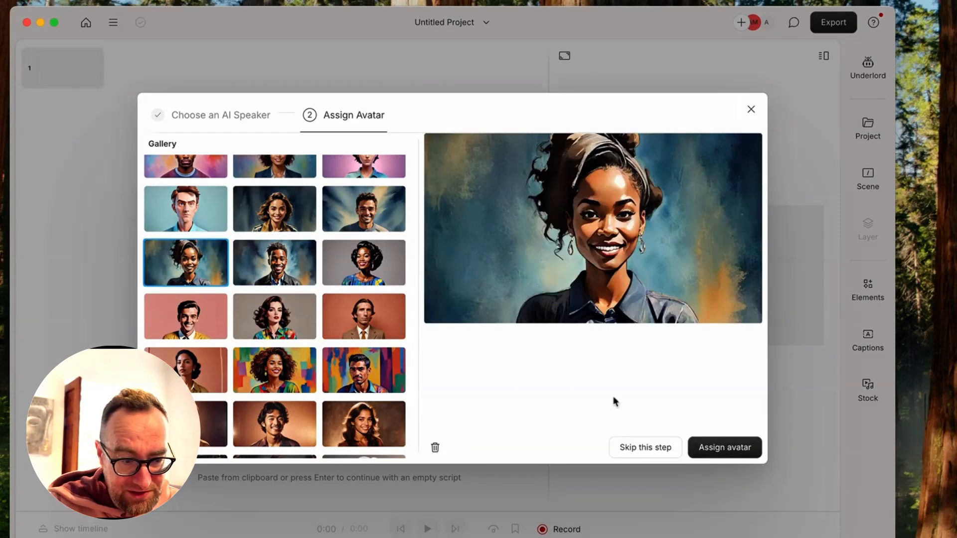
click(711, 445)
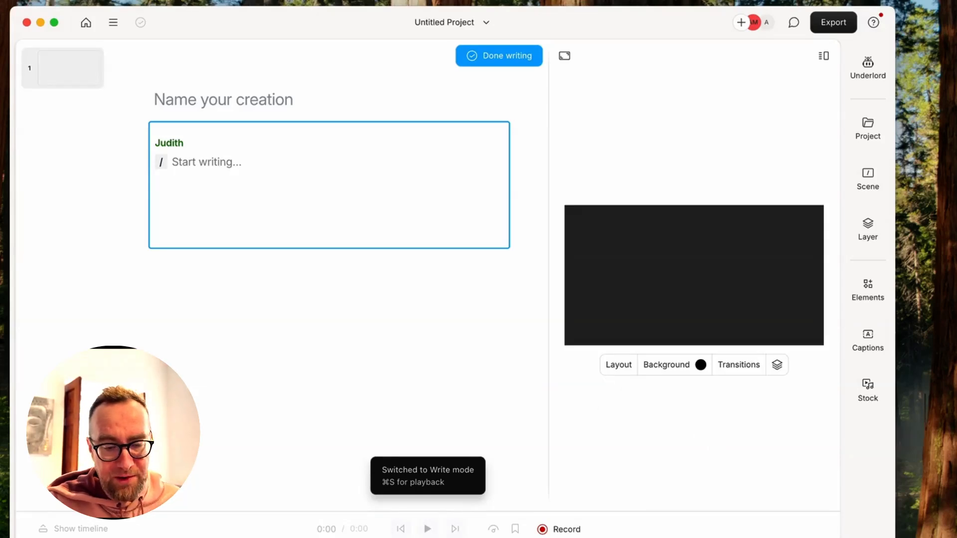
- Copy the short story's body text, including the lesson, from Perplexity into Judith's script and finish writing to generate the speech
key(super+Tab)
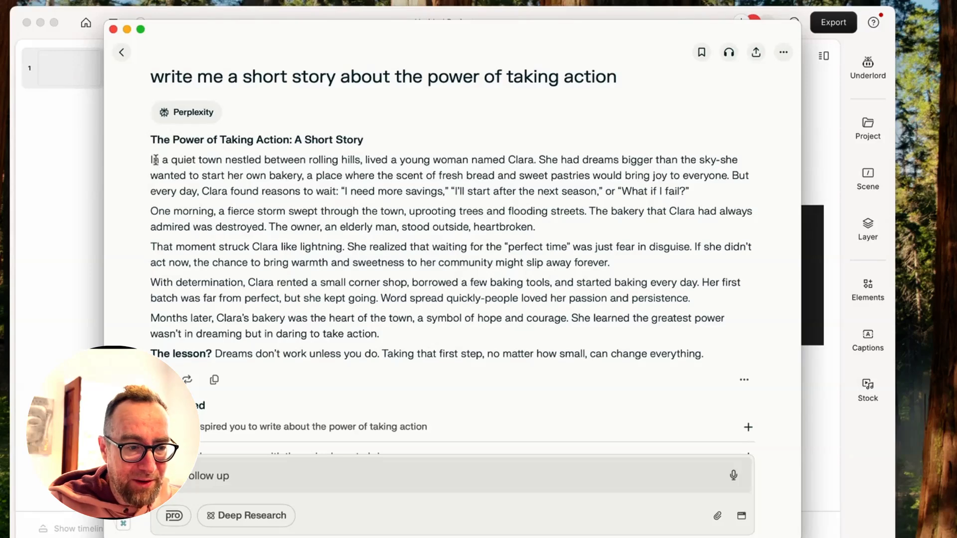
drag(151, 160, 702, 357)
key(super+c)
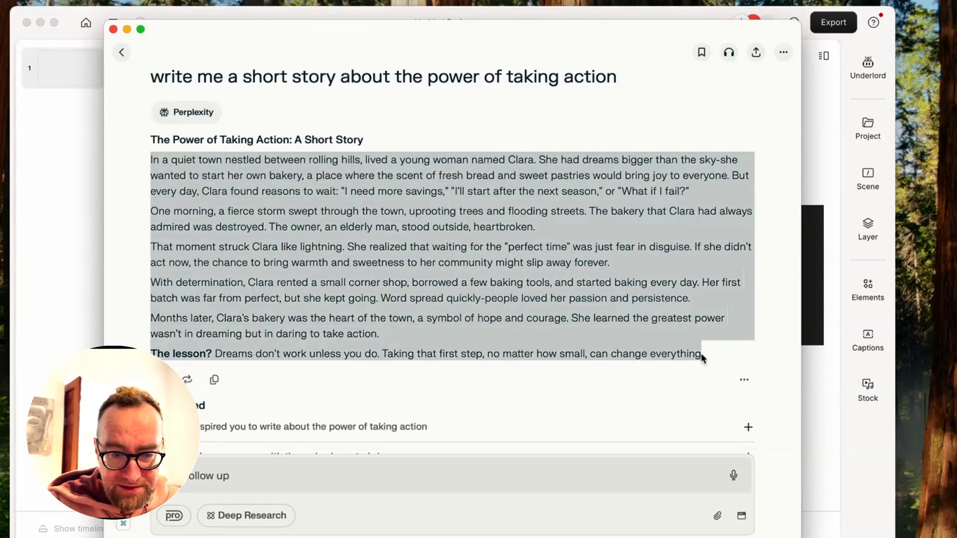
click(96, 196)
key(super+v)
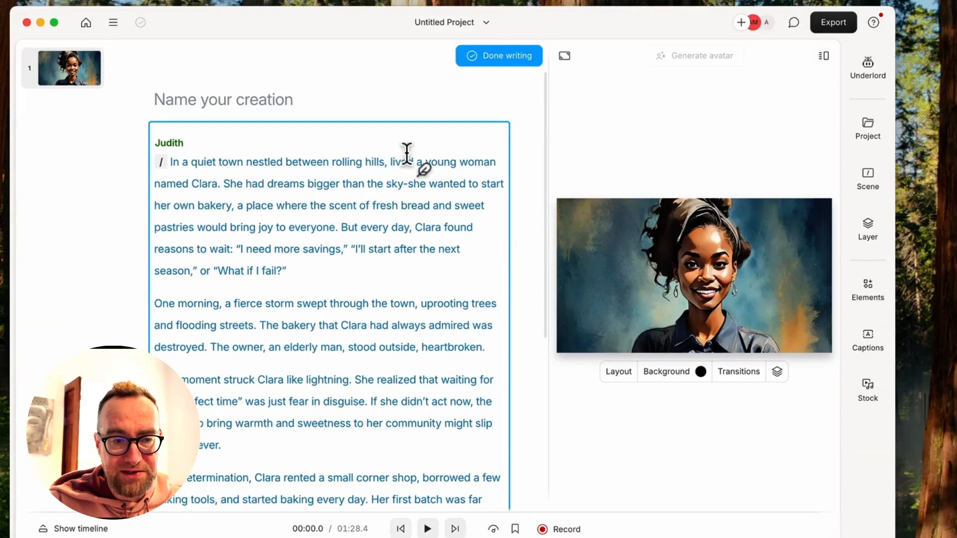
click(500, 58)
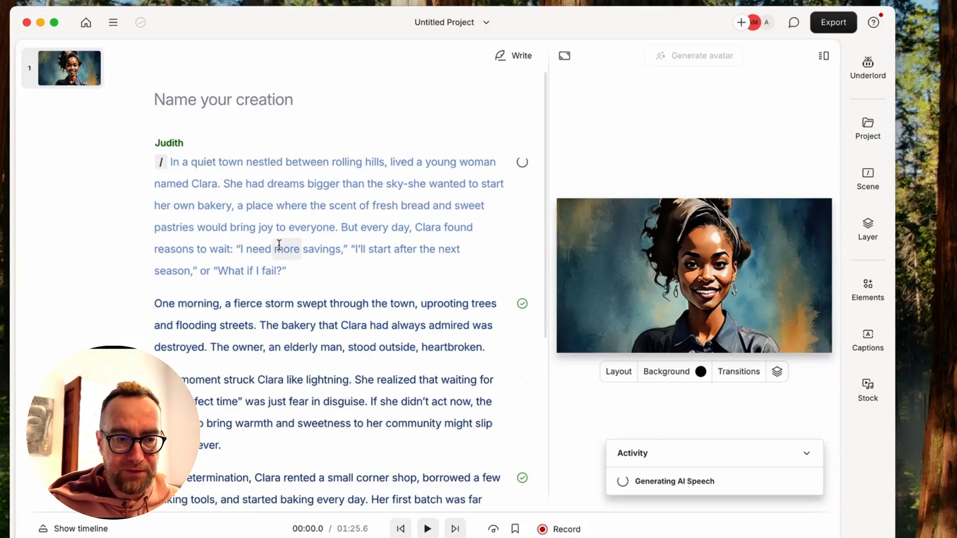
- Name the creation "Avatar Demo"
click(204, 99)
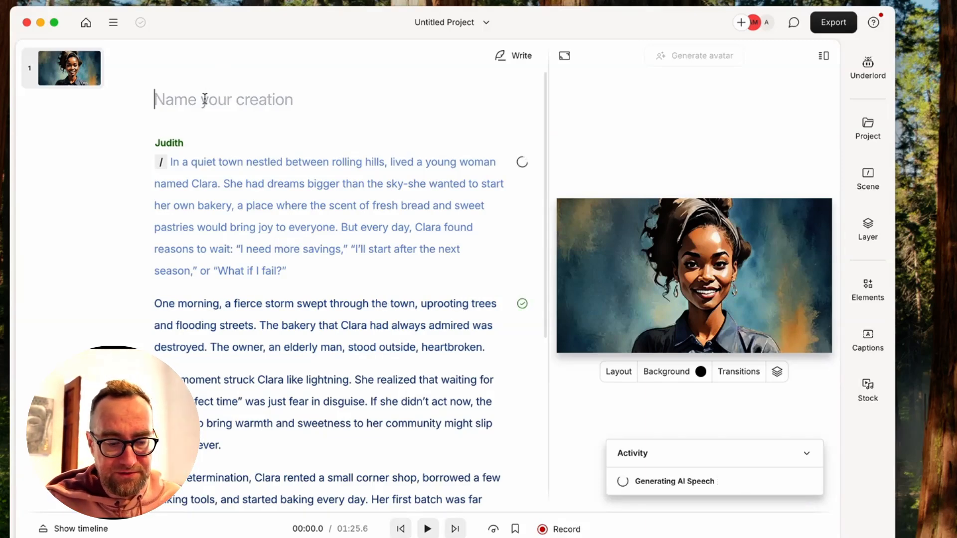
text(Avatar )
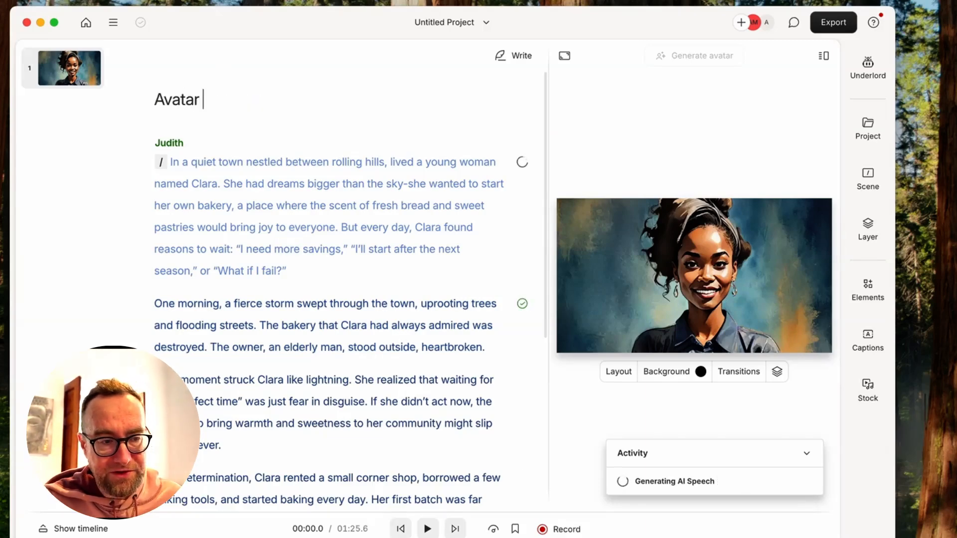
text(Demo)
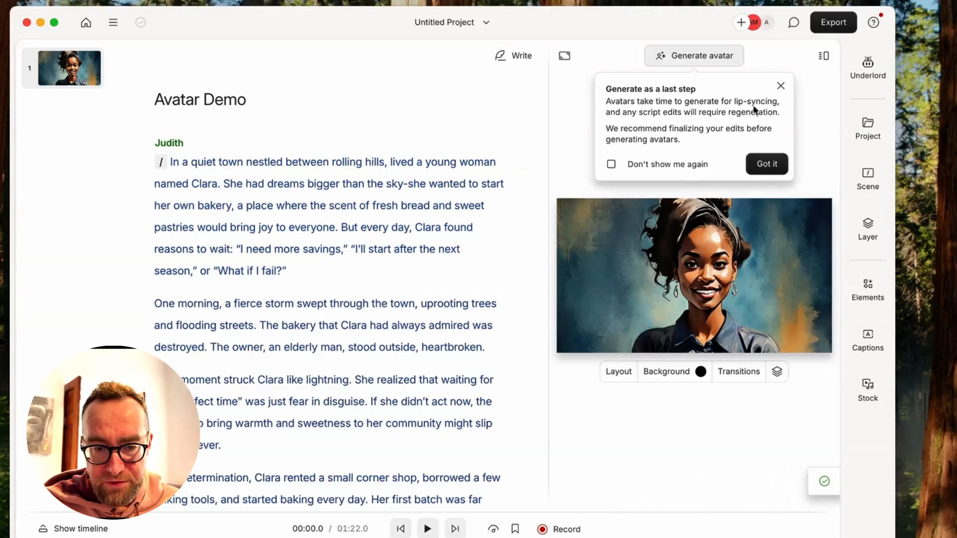
- Dismiss the avatar generation tip and briefly play the opening of Judith's speech from the beginning
click(781, 86)
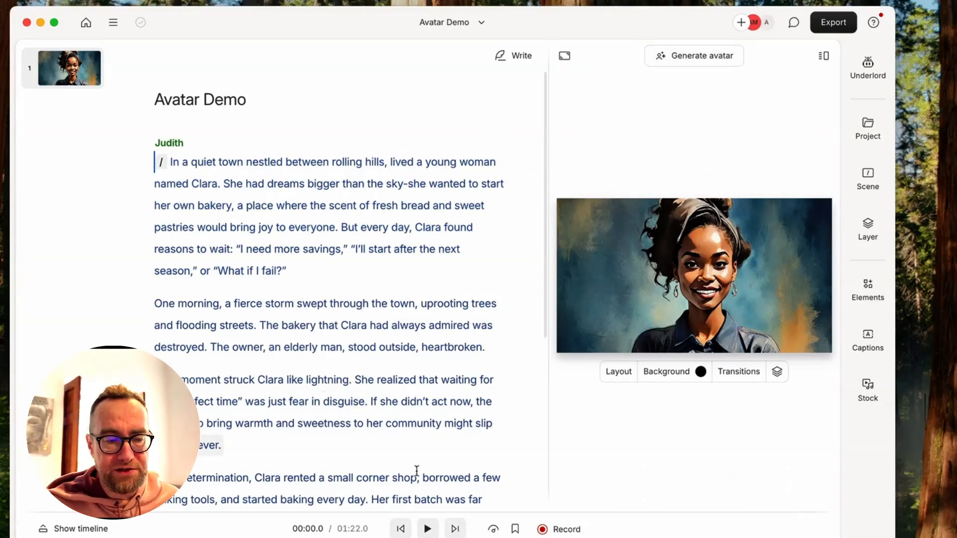
click(429, 528)
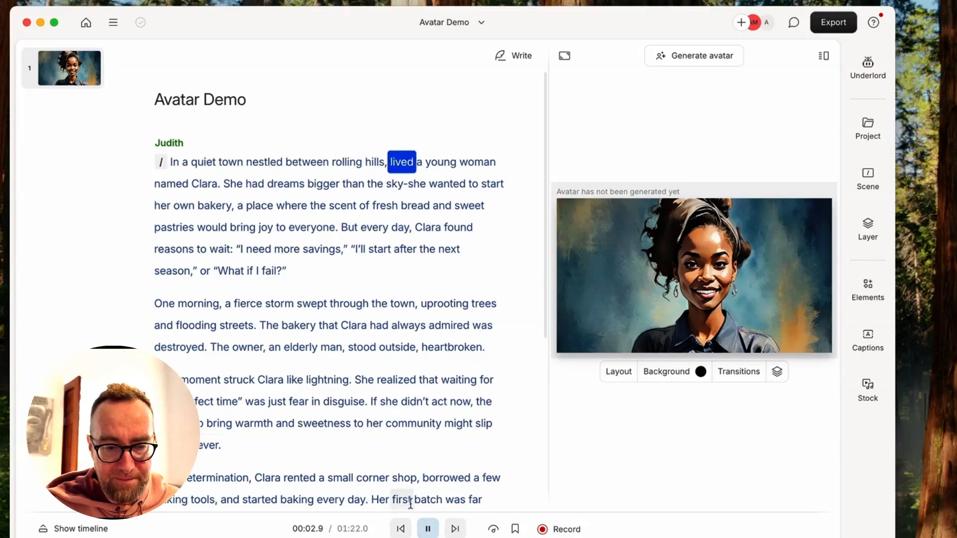
click(423, 527)
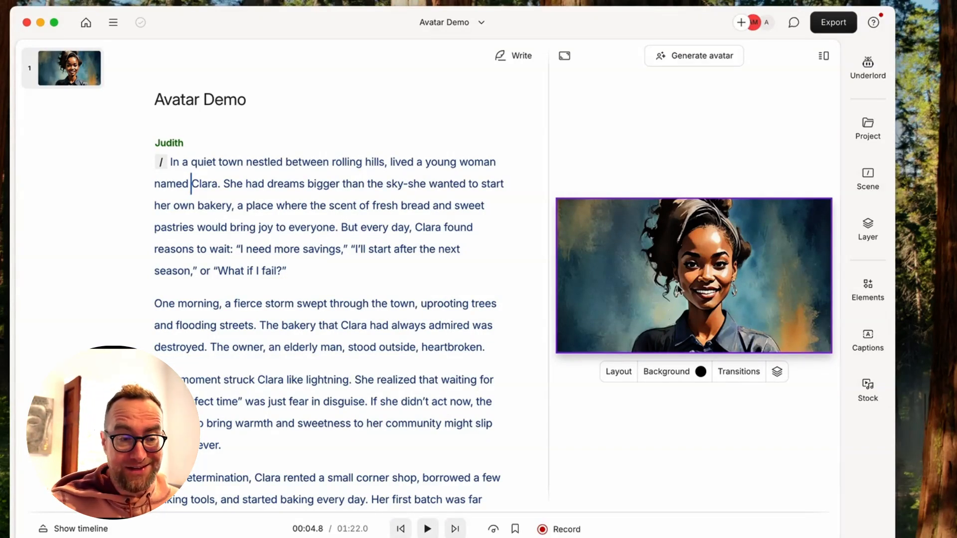
- Delete the script's middle paragraphs, from "One morning, a fierce storm" up to the paragraph beginning "The lesson?"
scroll(289, 291, down, 2)
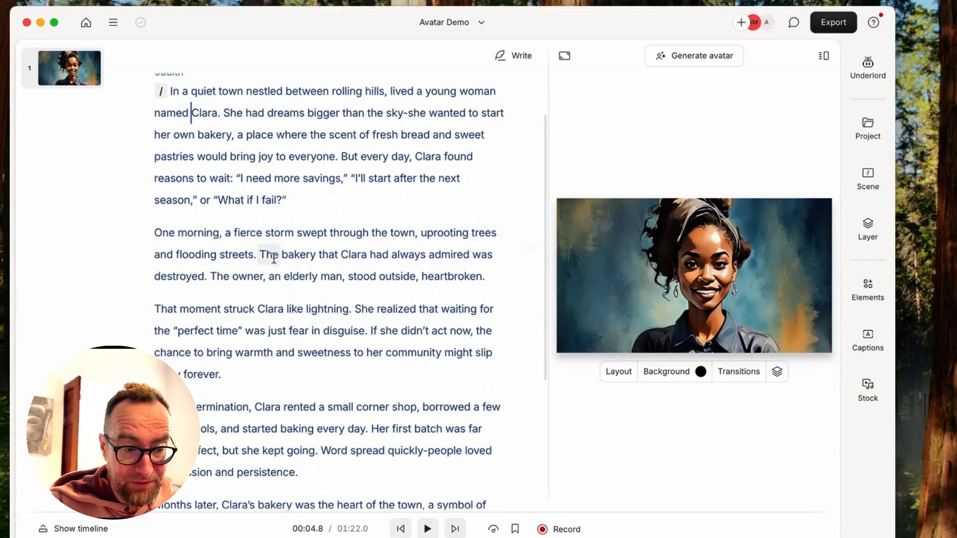
click(155, 231)
drag(231, 279, 394, 343)
key(BackSpace)
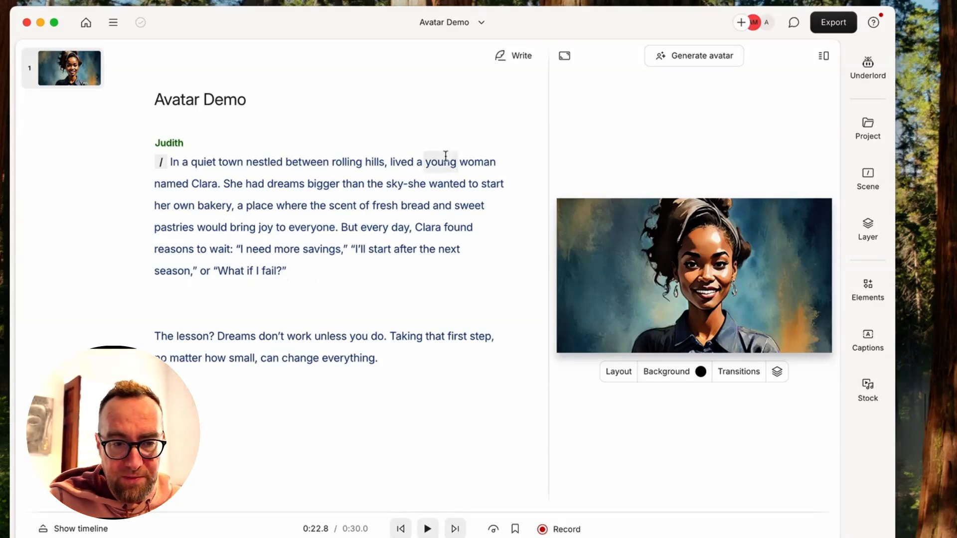
- Edit the script to add the line "She worried about failure." as a new paragraph below "What if I fail?"
click(513, 56)
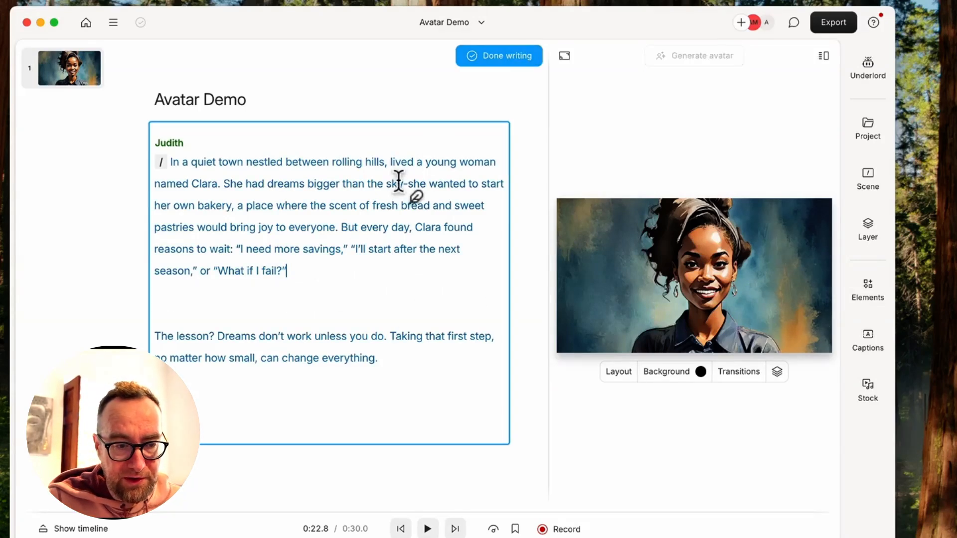
click(318, 277)
key(Return)
text(She)
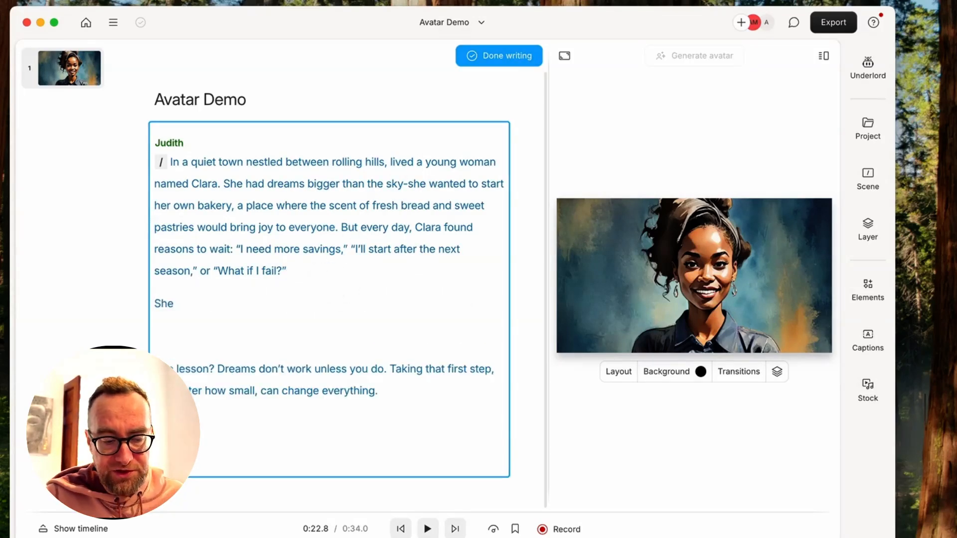
text( worried about)
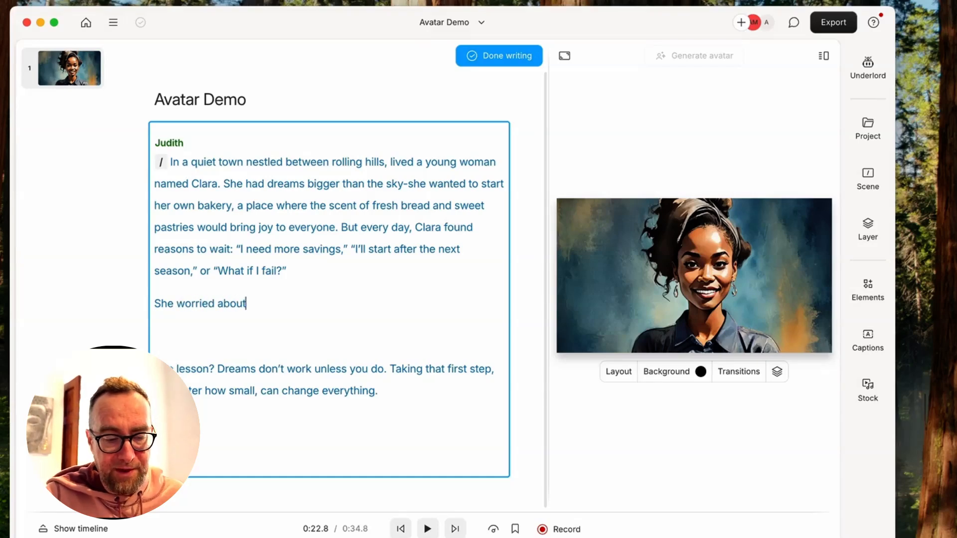
text( failure.)
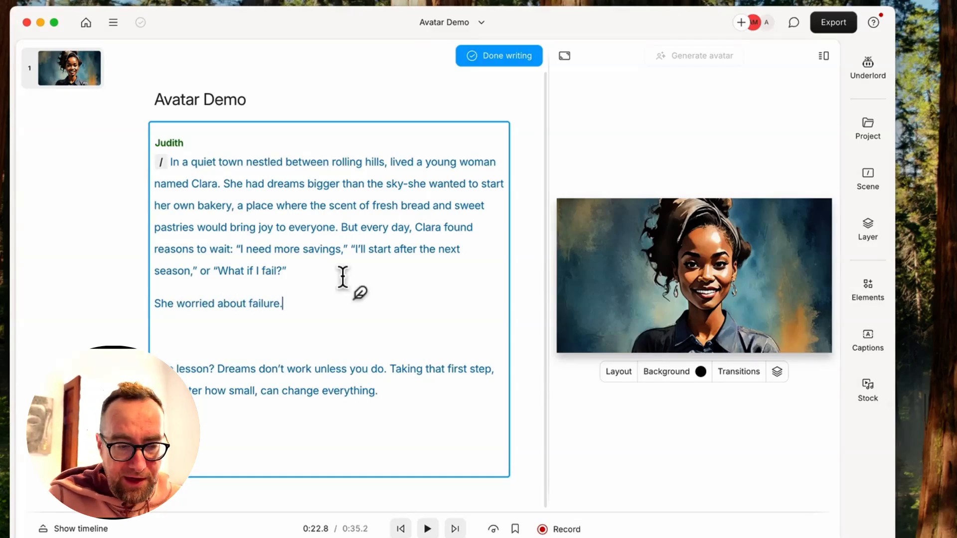
- Insert scene breaks after "She worried about failure." and after "What if I fail?" to isolate that line
text( /)
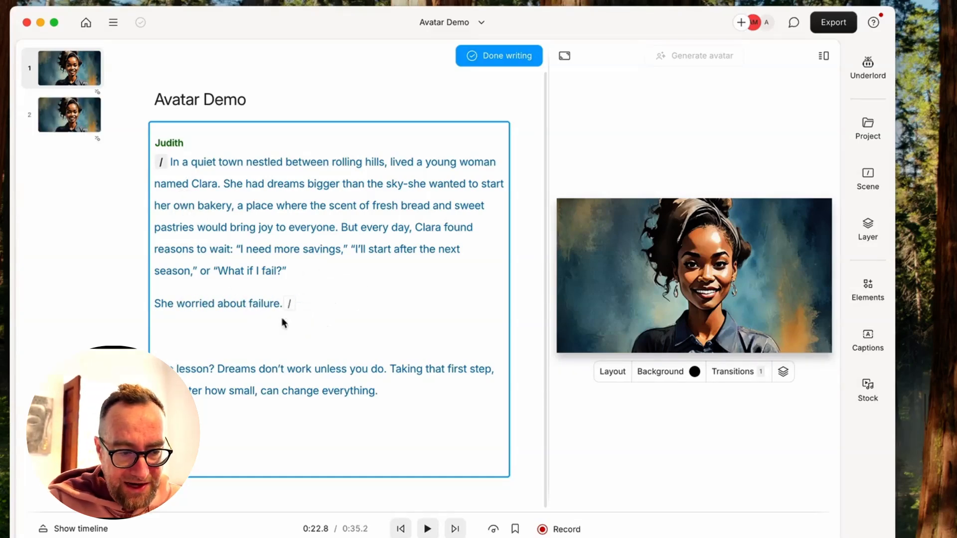
click(299, 273)
text(/)
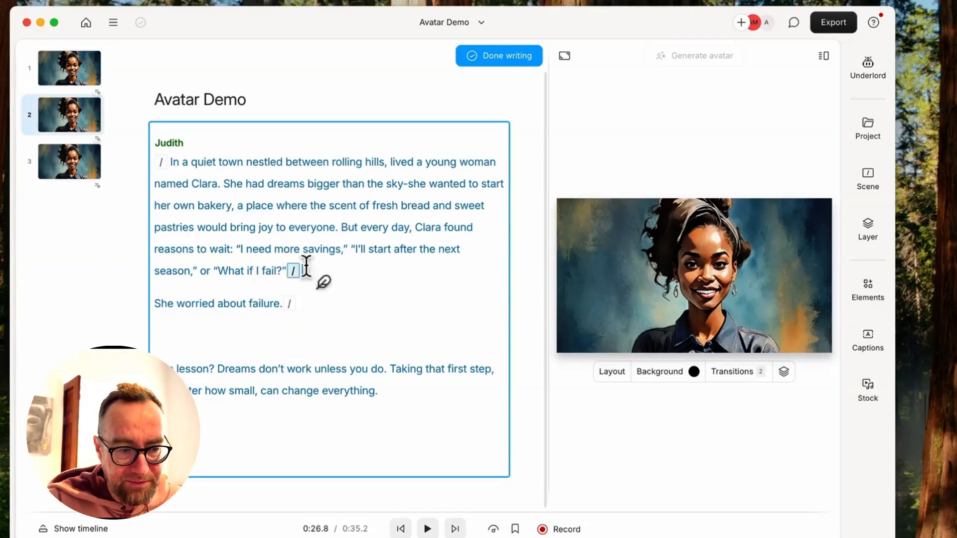
- Apply the Media layout to the "She worried about failure." scene
click(200, 305)
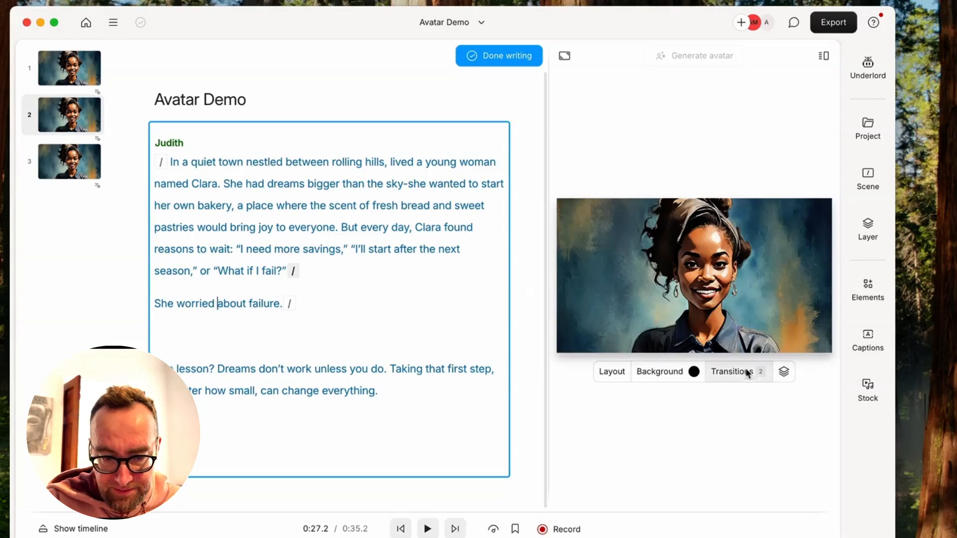
click(614, 372)
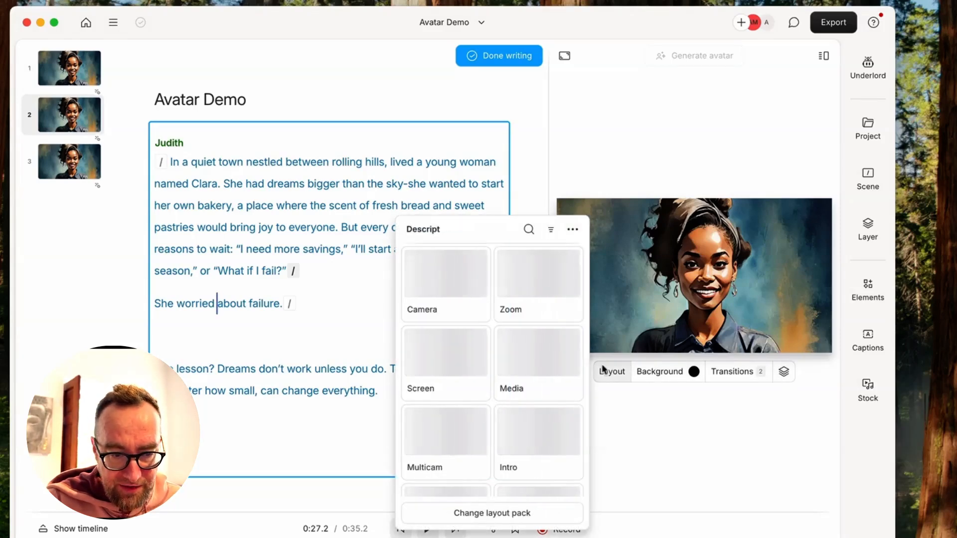
click(542, 350)
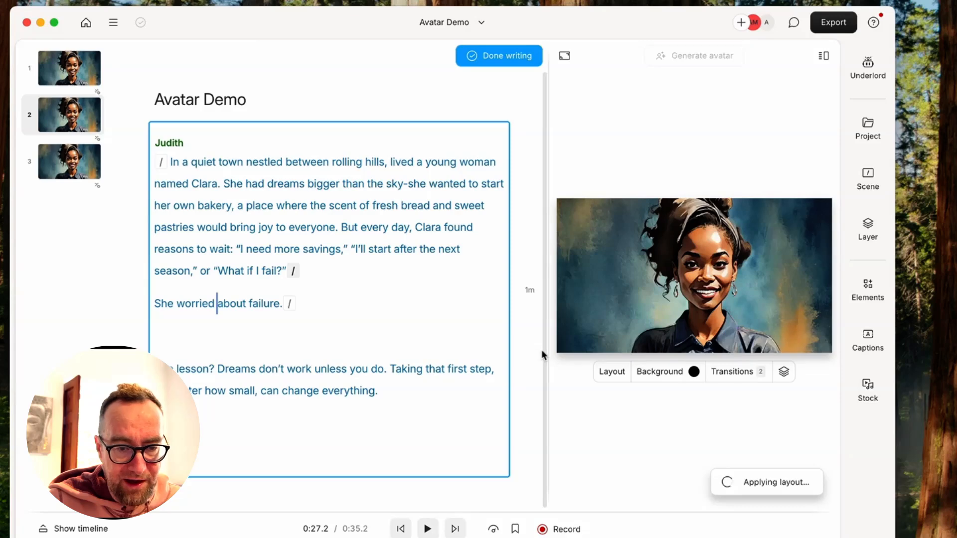
key(alt+Left)
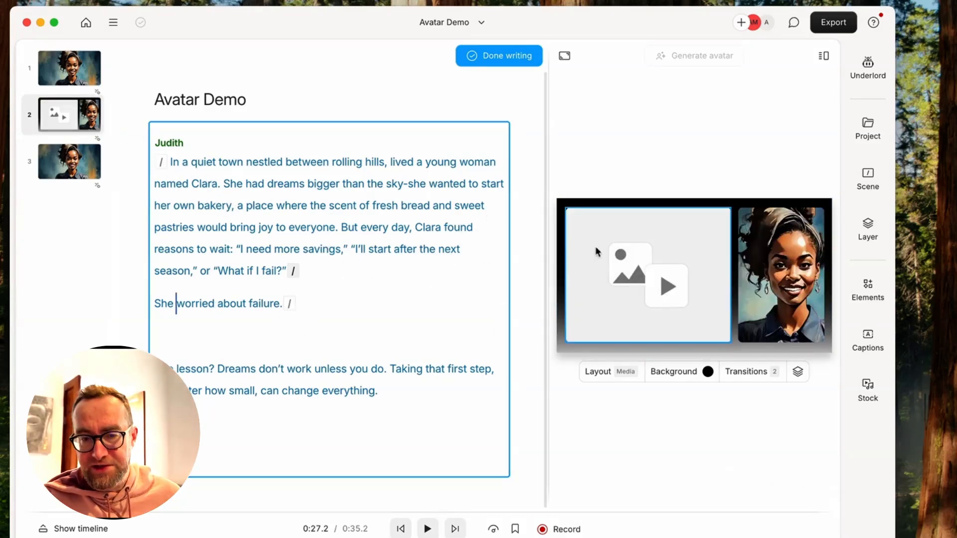
- Search stock visuals for "pastel de nata" and place the image of three tarts on a blue-rimmed plate in the scene's media placeholder
click(877, 391)
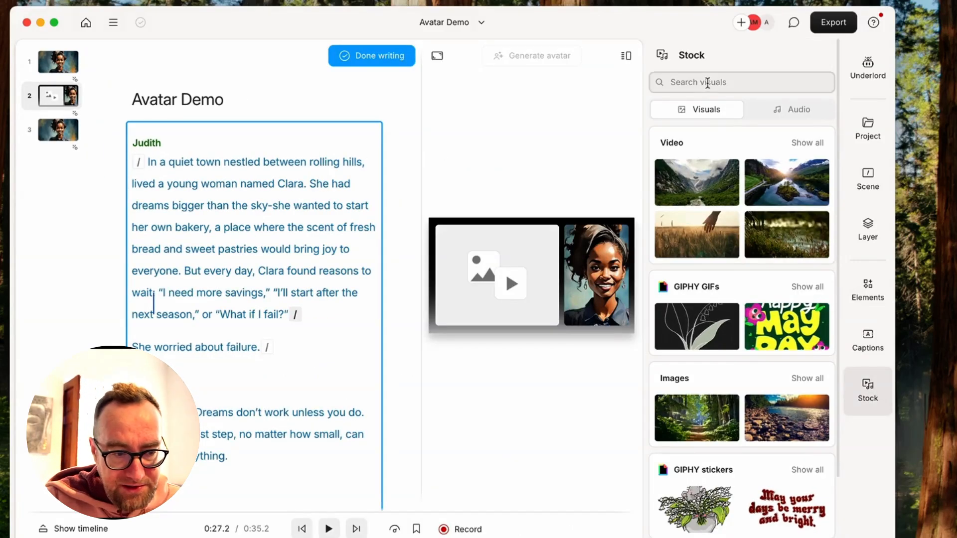
click(707, 82)
text(pastel de nata)
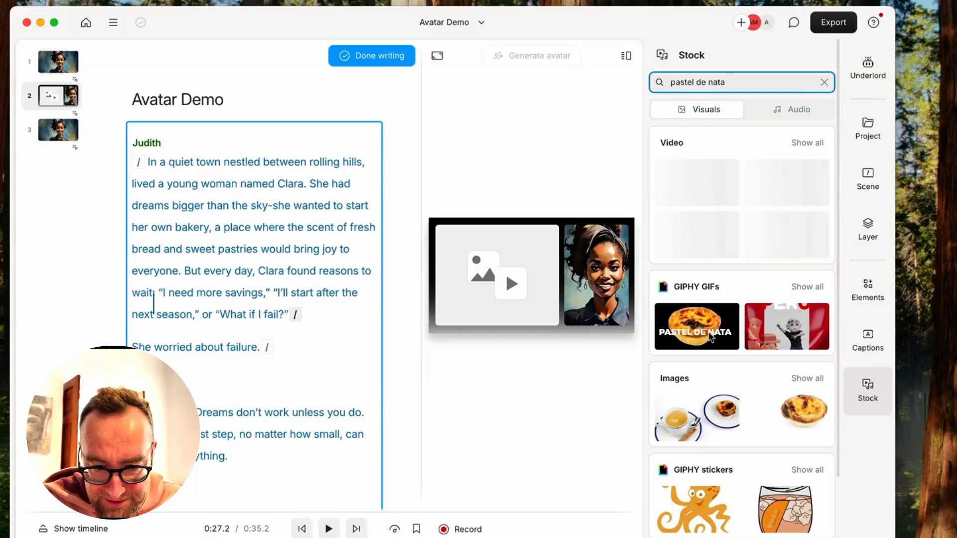
scroll(711, 338, down, 3)
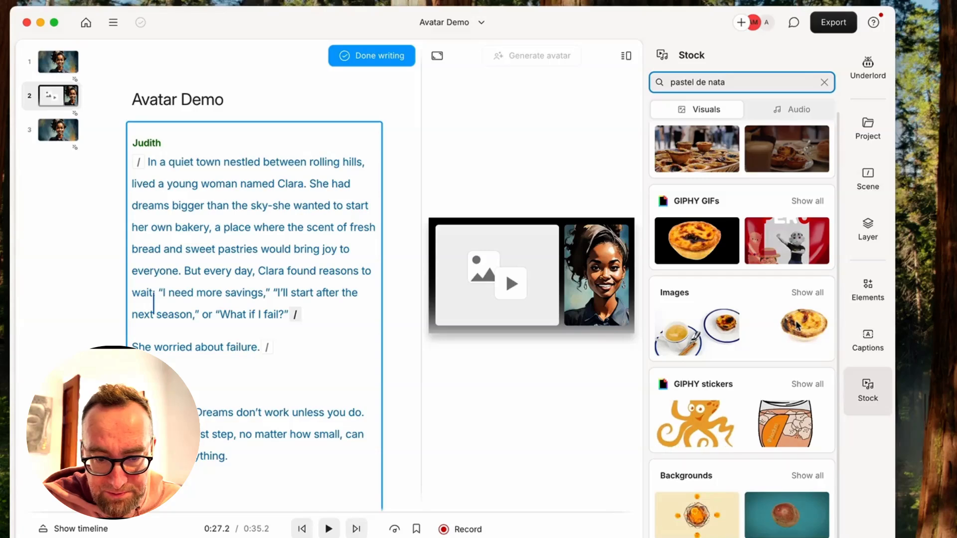
click(766, 322)
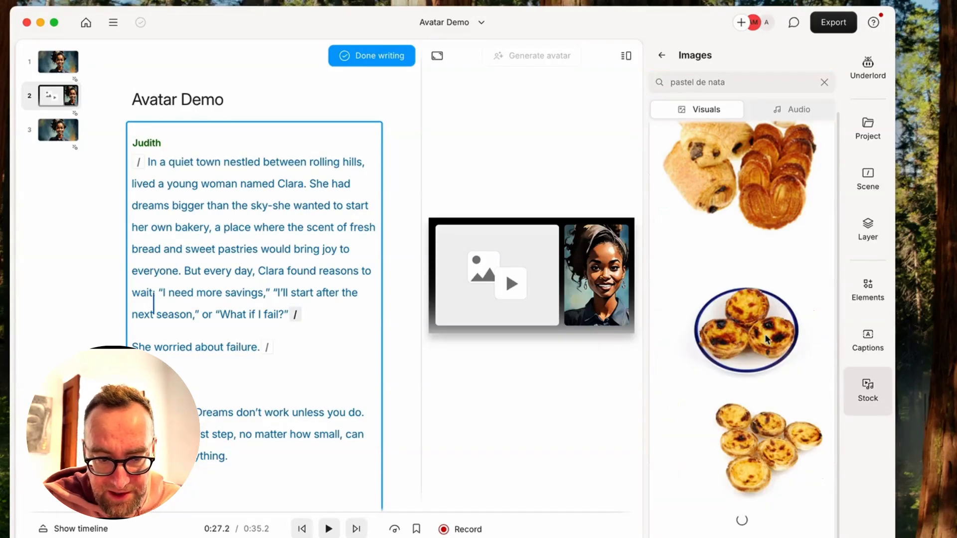
drag(767, 339, 493, 283)
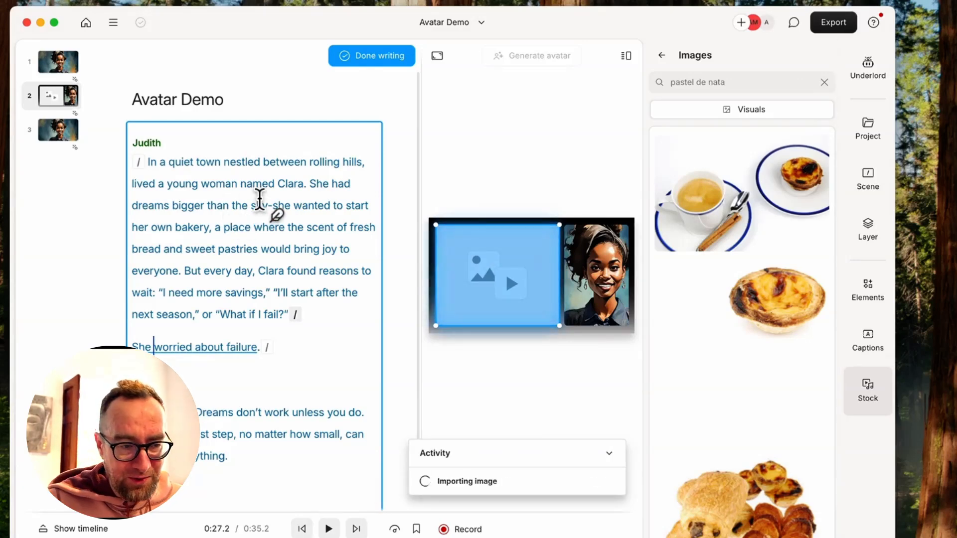
- Insert scene breaks before "start her own bakery" and after "sweet pastries" in the first paragraph
click(302, 205)
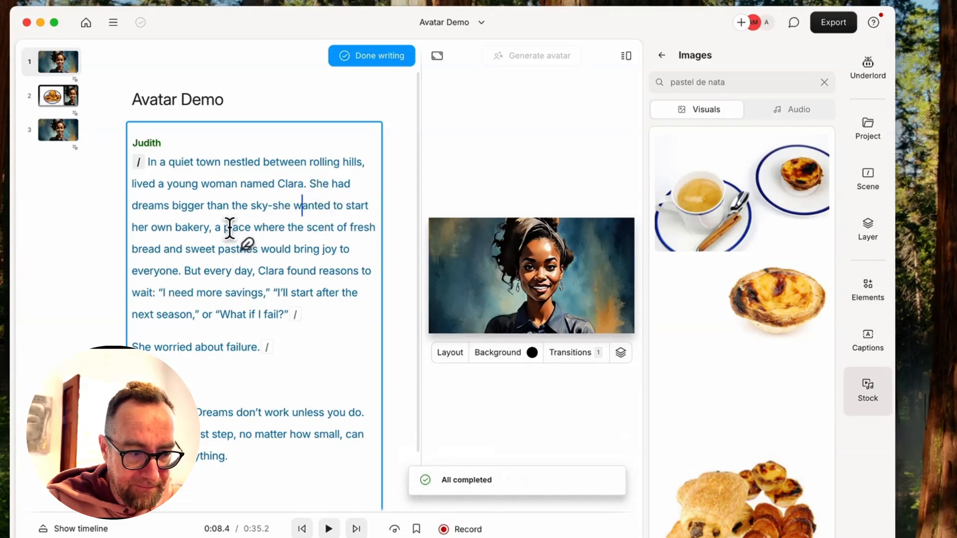
text(/)
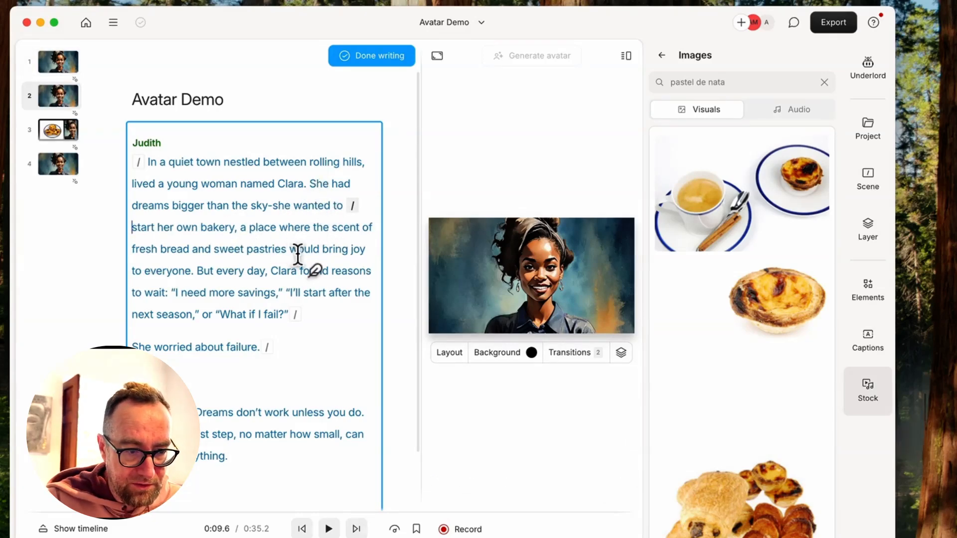
click(291, 248)
text(/)
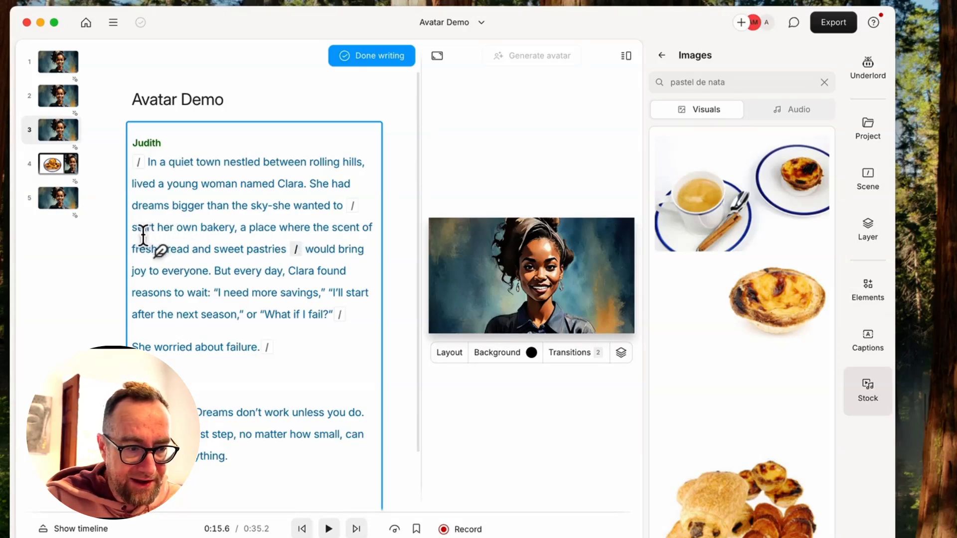
- Finish writing and add the stock "bakery" video of a lit pastry display case as a layer over "start her own bakery" through "sweet pastries"
drag(141, 230, 132, 229)
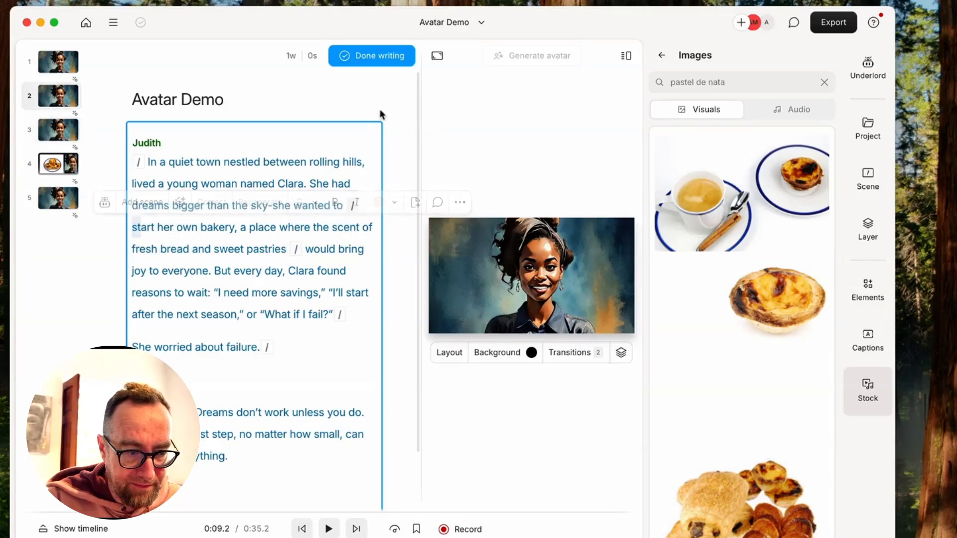
drag(133, 230, 287, 249)
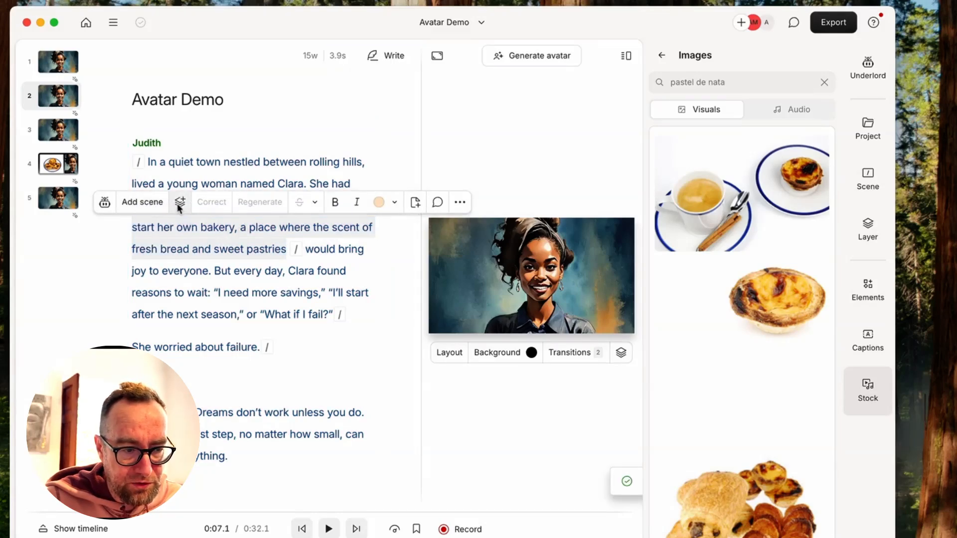
click(179, 203)
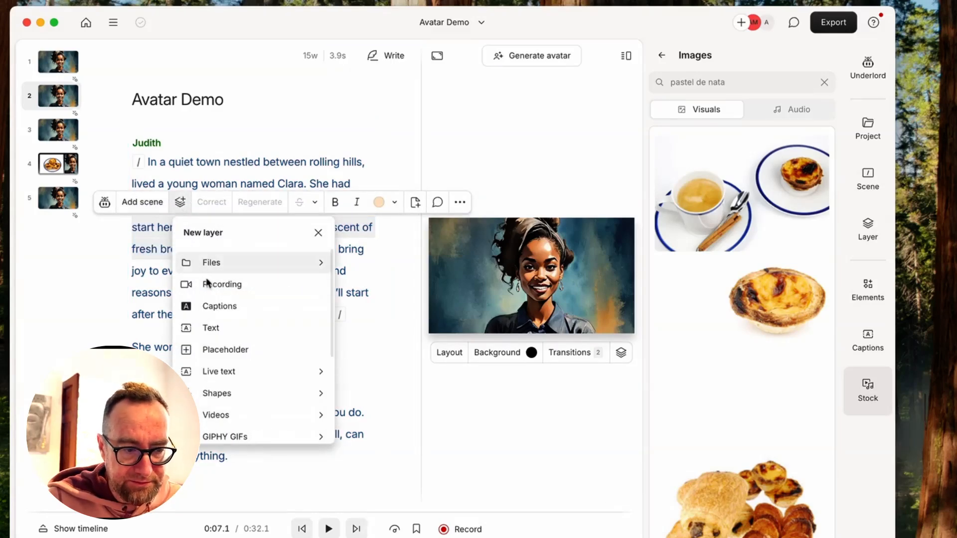
scroll(231, 372, down, 1)
scroll(230, 371, down, 5)
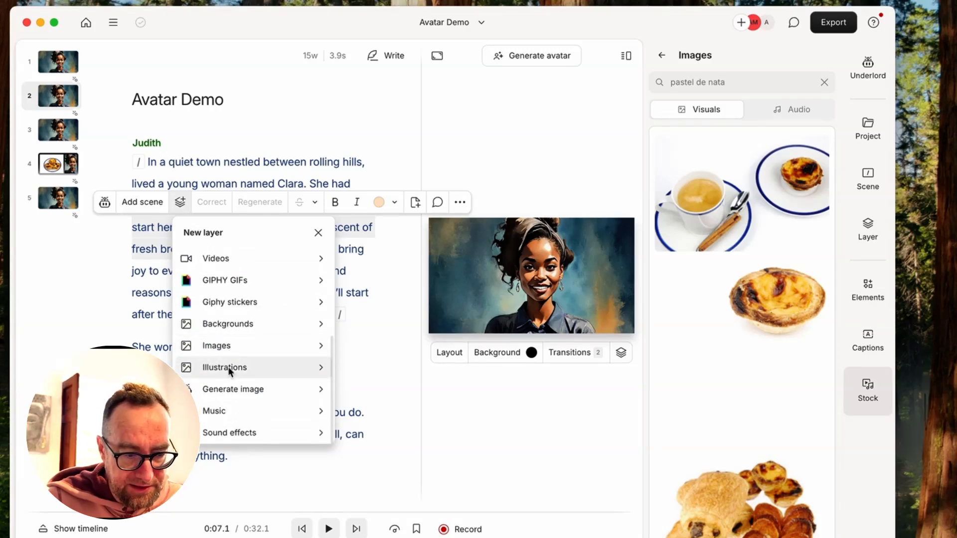
scroll(245, 334, up, 1)
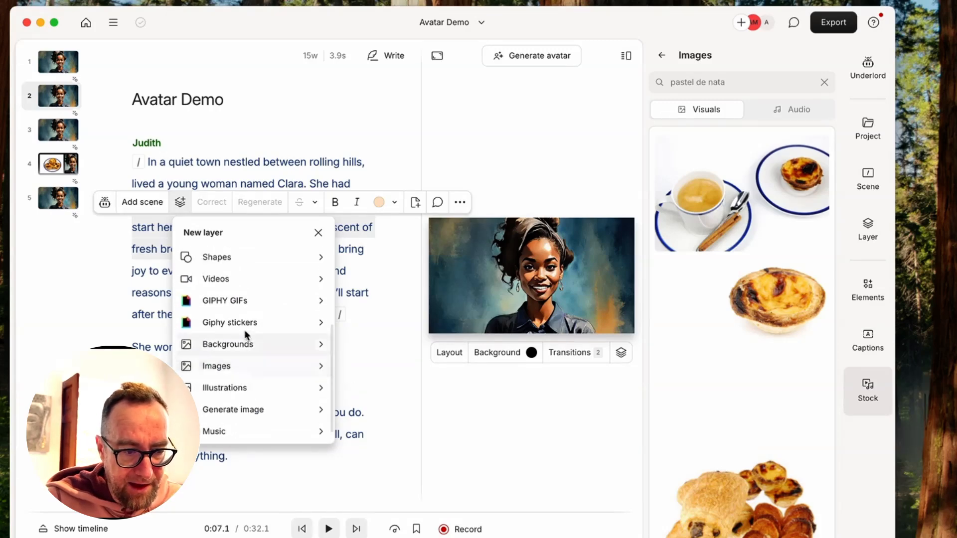
click(245, 288)
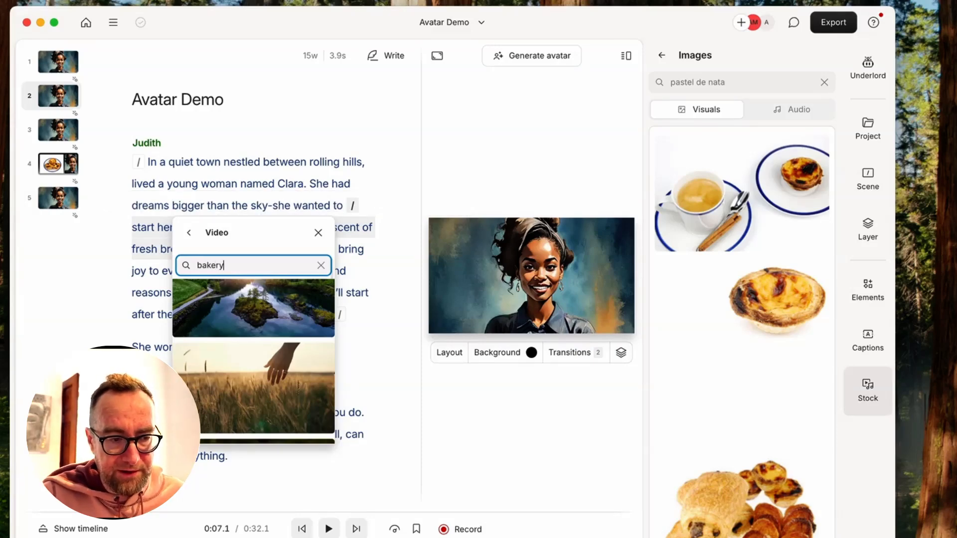
key(Return)
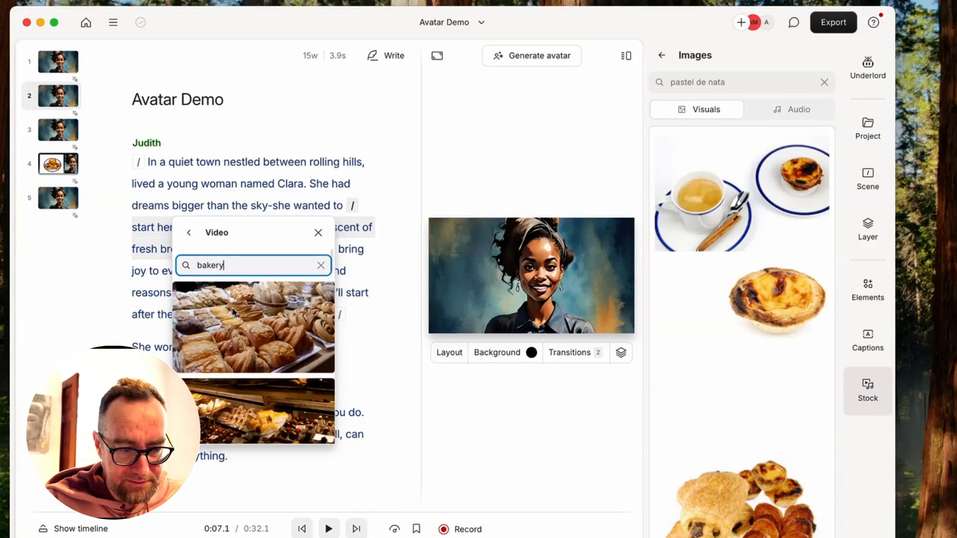
scroll(237, 329, down, 3)
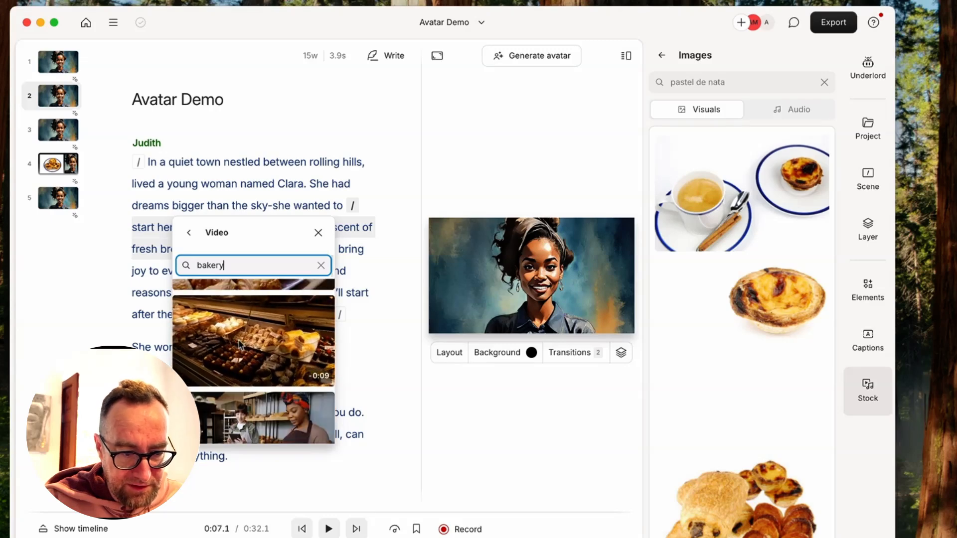
click(240, 343)
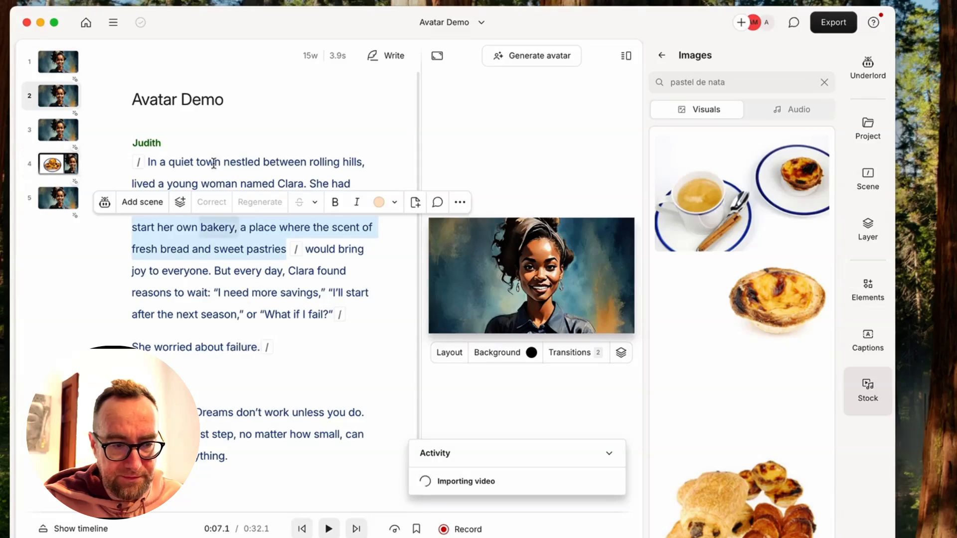
- Play the draft video from the start of the script into the final scene, adjusting the volume, and stop playback
click(157, 163)
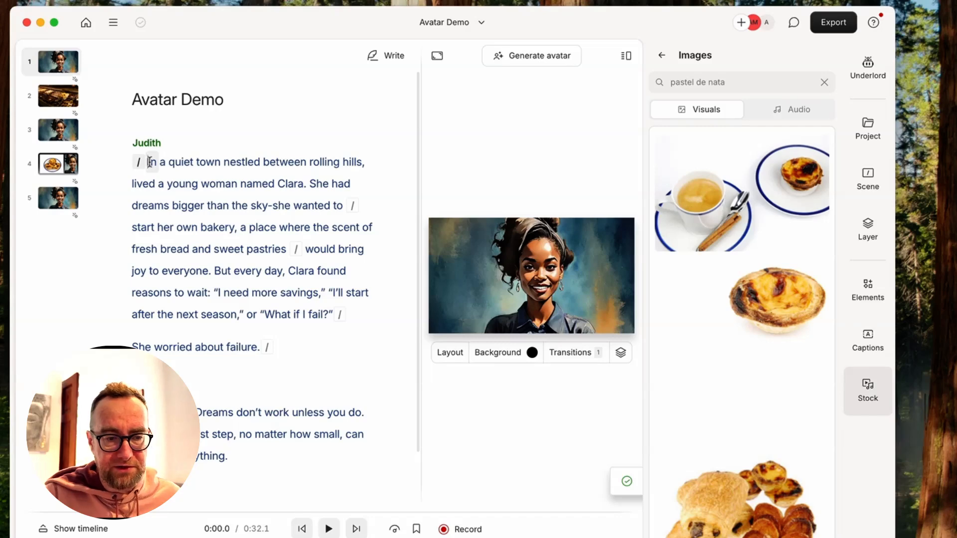
key(space)
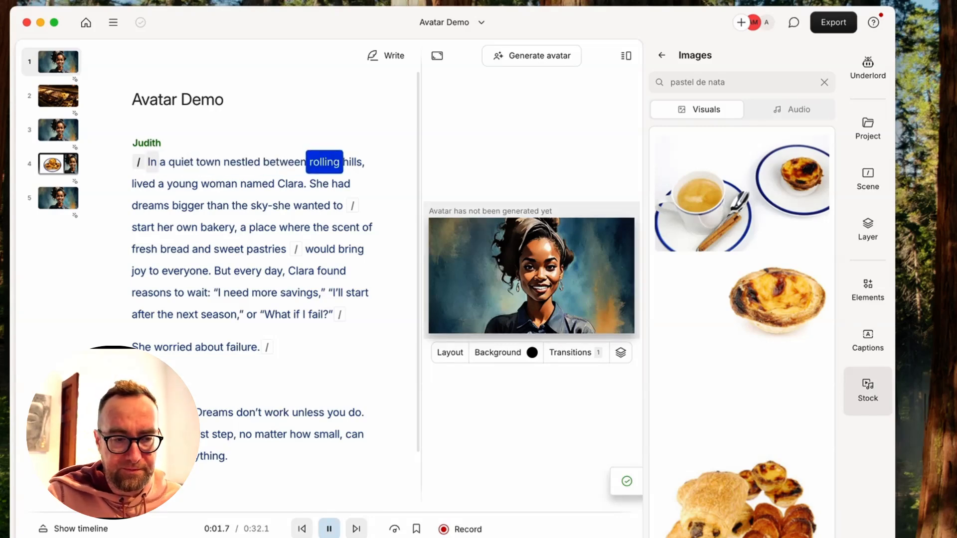
key(XF86AudioRaiseVolume)
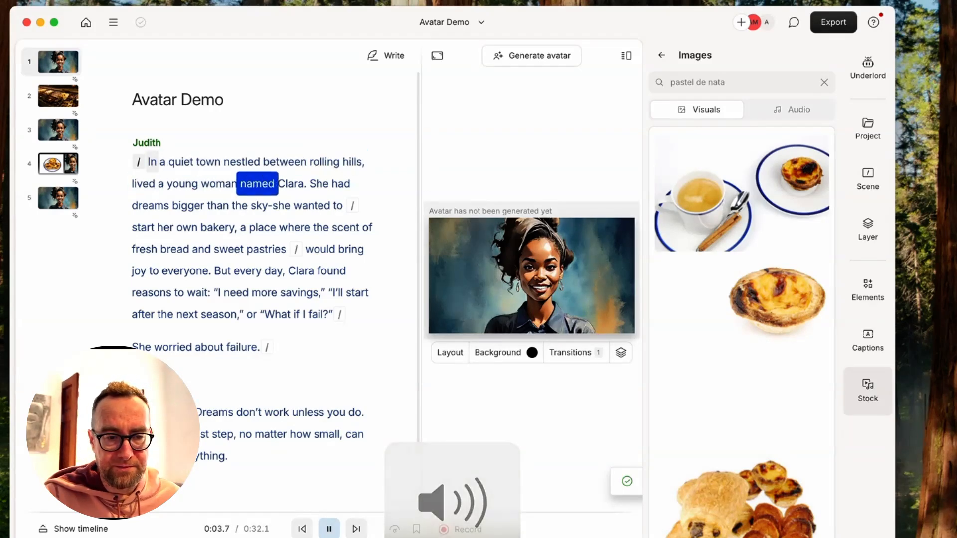
key(XF86AudioRaiseVolume)
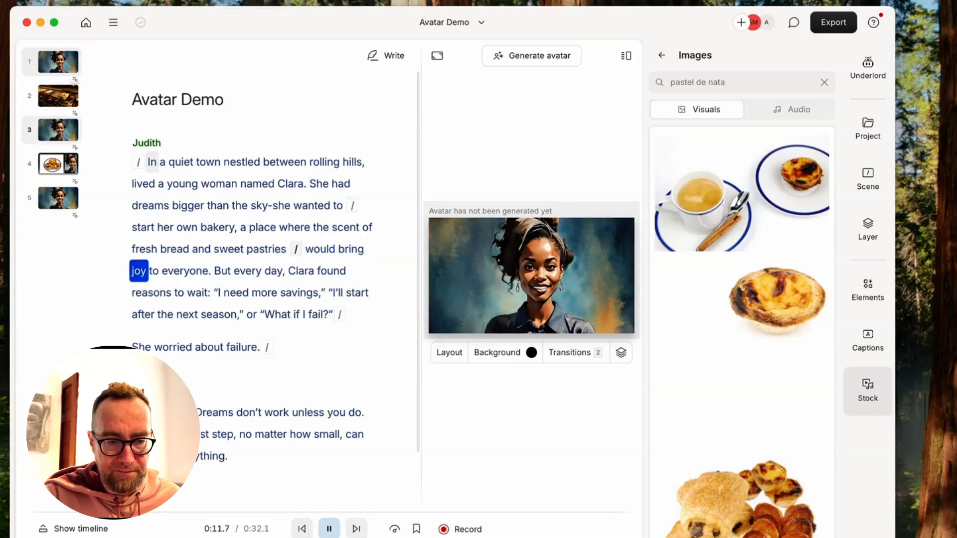
key(XF86AudioLowerVolume)
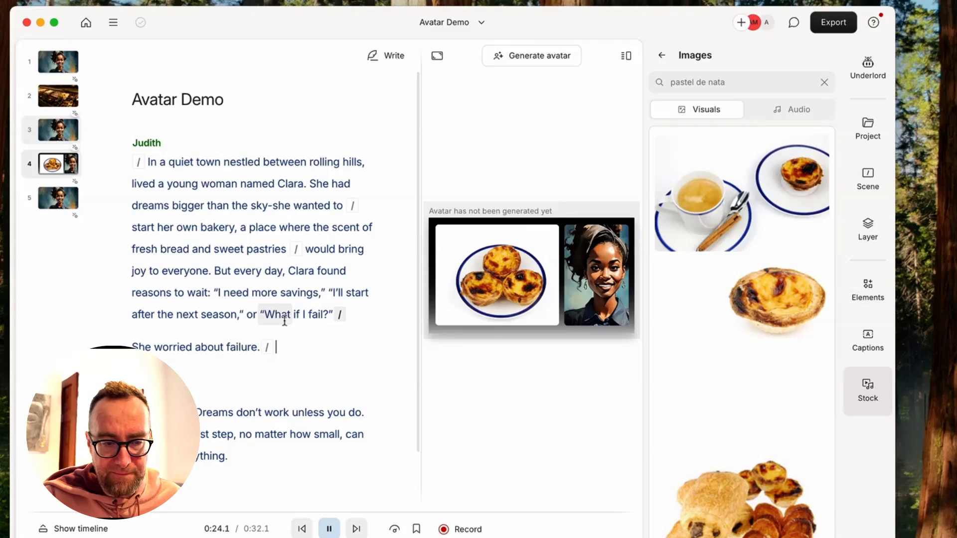
key(space)
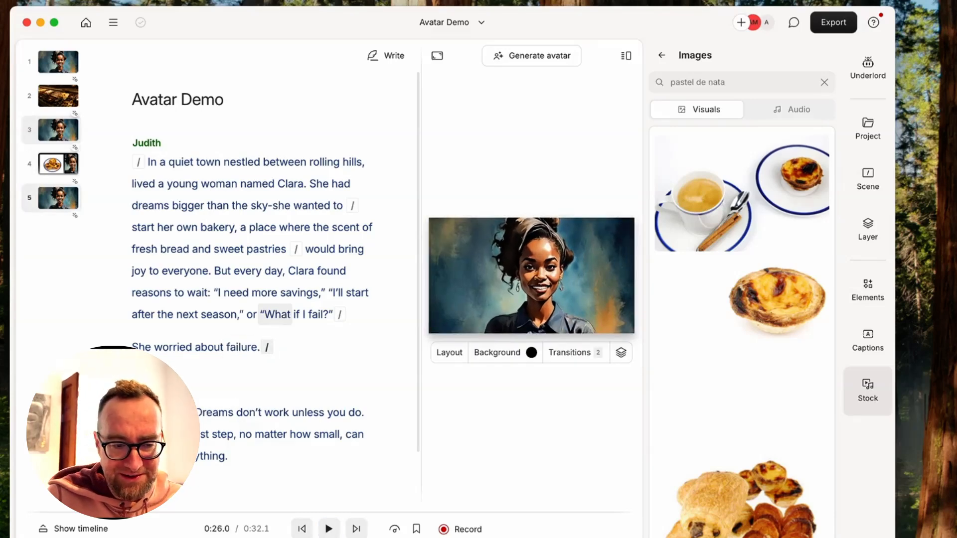
- Remove the blank paragraph after "She worried about failure." and generate the avatar for the script, continuing to the editor once generation finishes
click(276, 347)
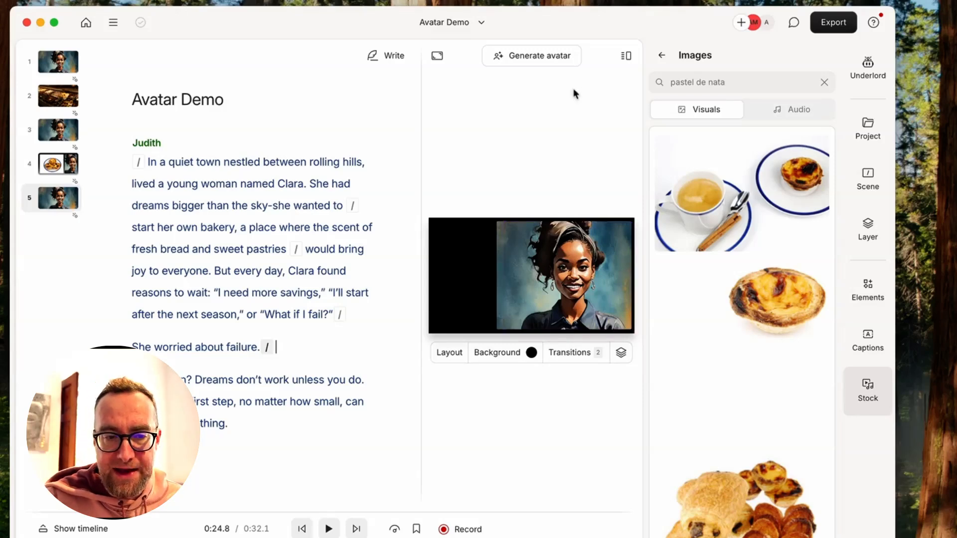
click(538, 58)
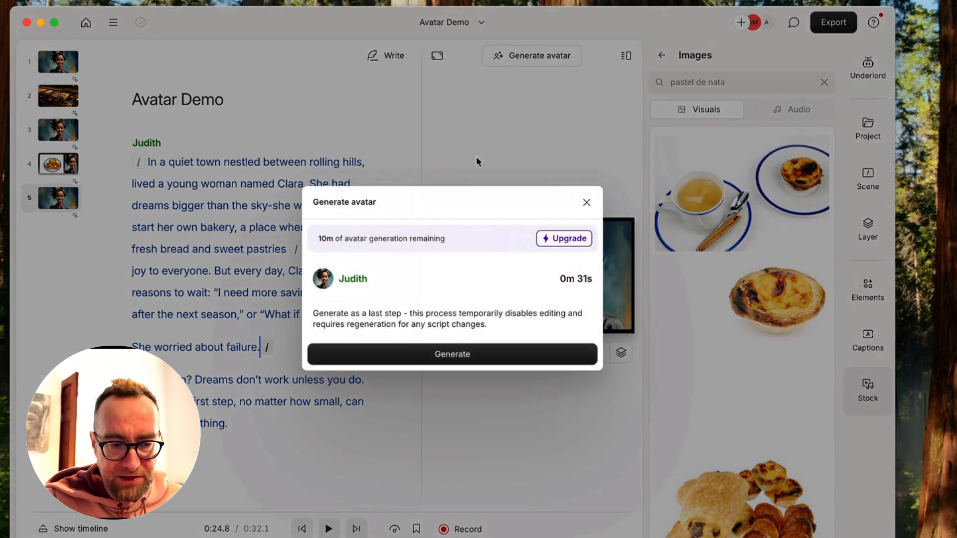
key(Return)
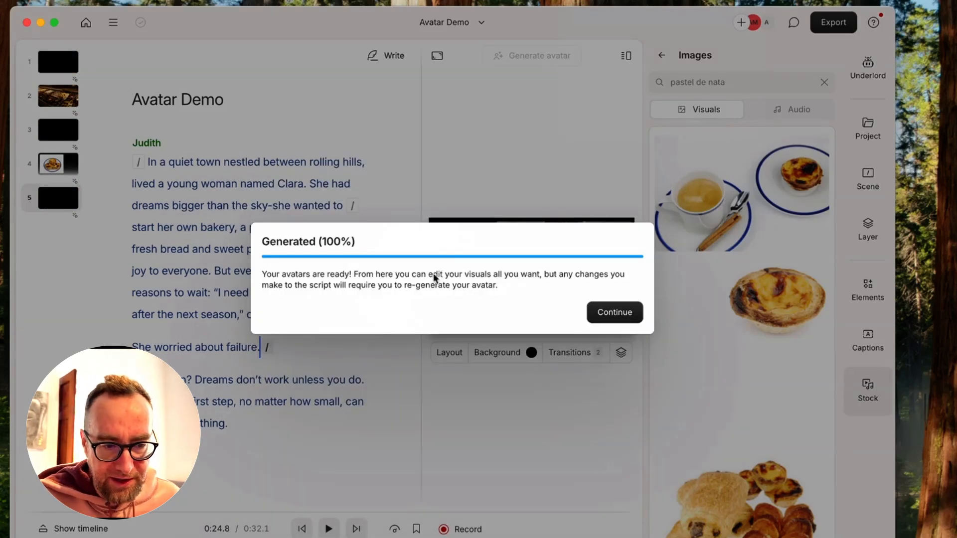
click(609, 314)
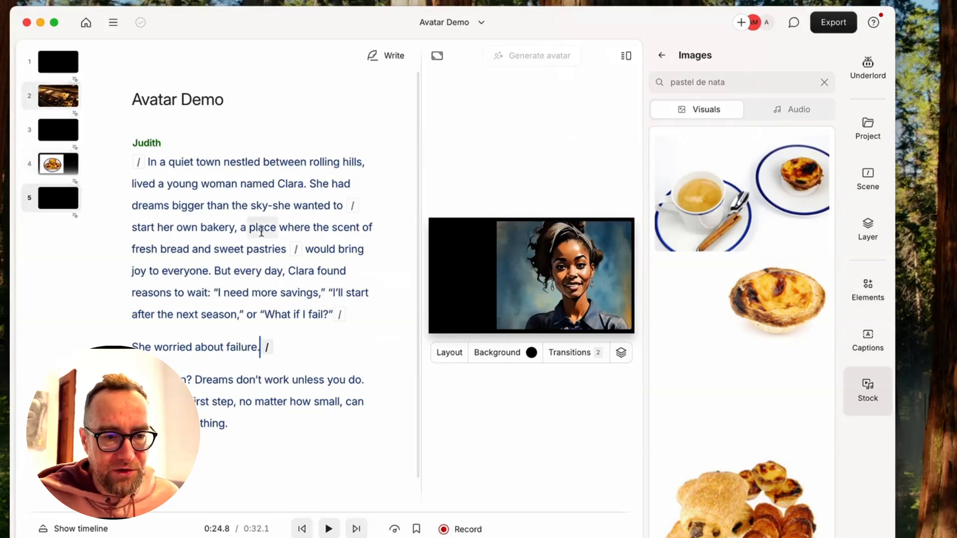
- Enlarge the video preview beside the script and play the generated avatar video from the beginning with the volume raised
click(147, 161)
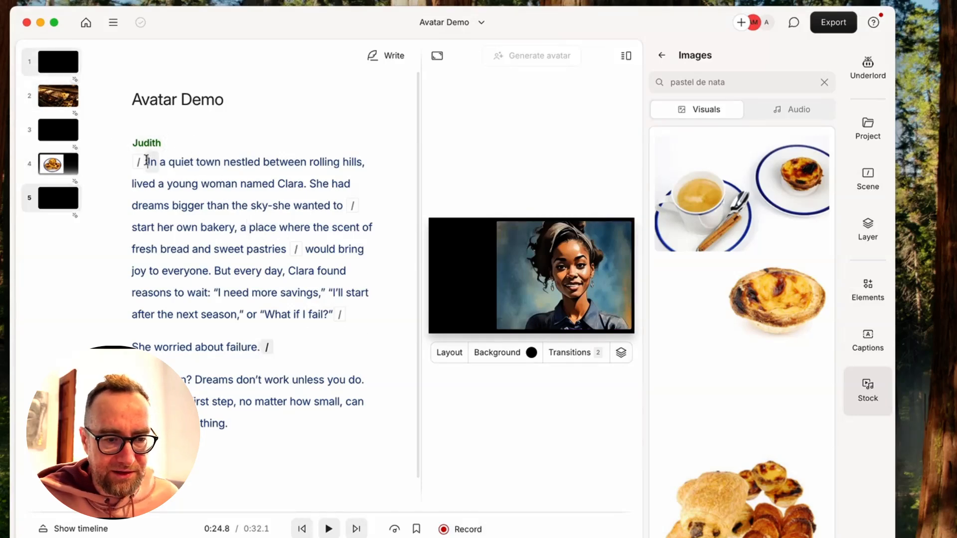
drag(421, 363, 384, 365)
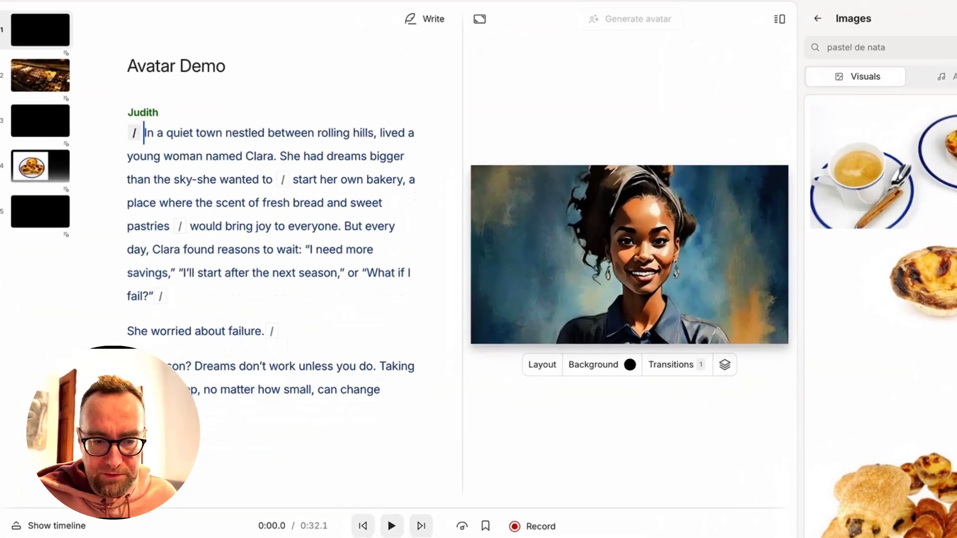
key(space)
key(XF86AudioRaiseVolume)
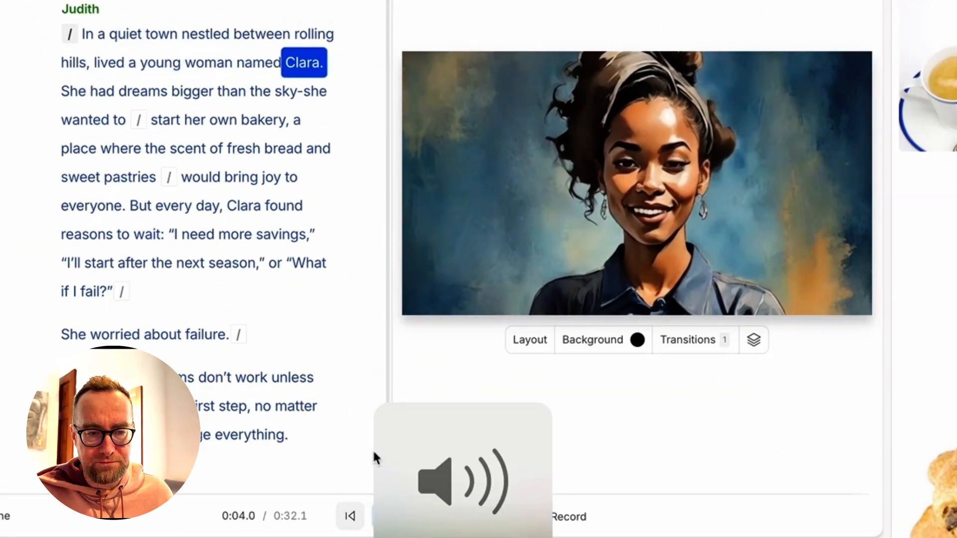
key(XF86AudioRaiseVolume)
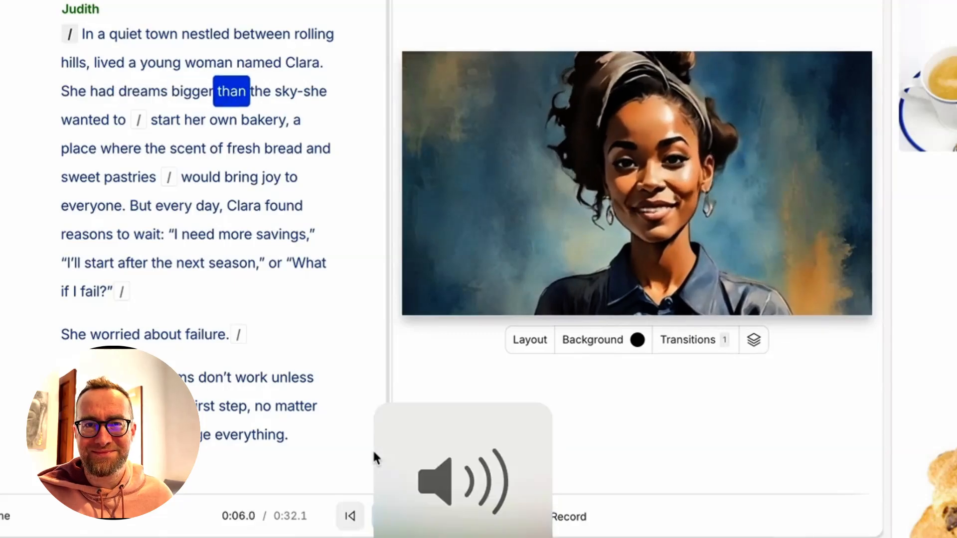